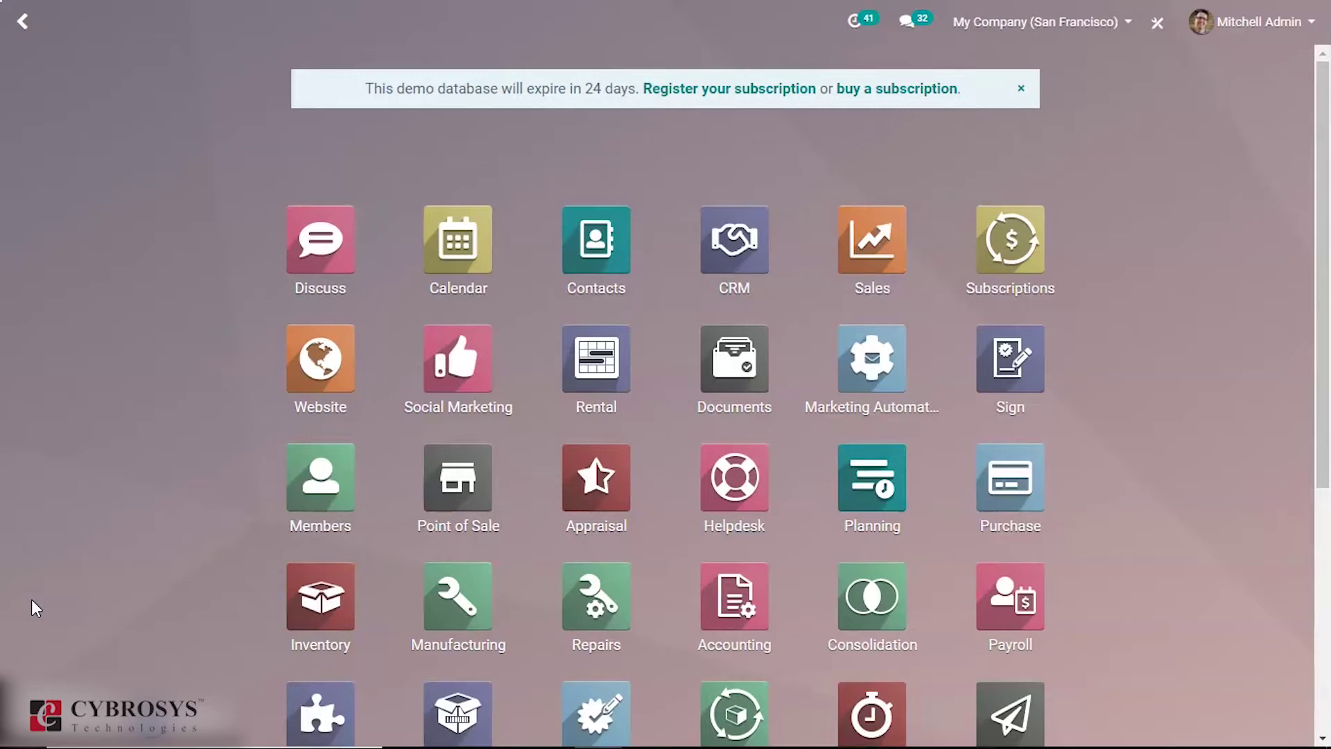
Open the Maintenance app and bring up the configuration list of maintenance teams.
{"action": "left_click", "coordinate": [21, 721]}
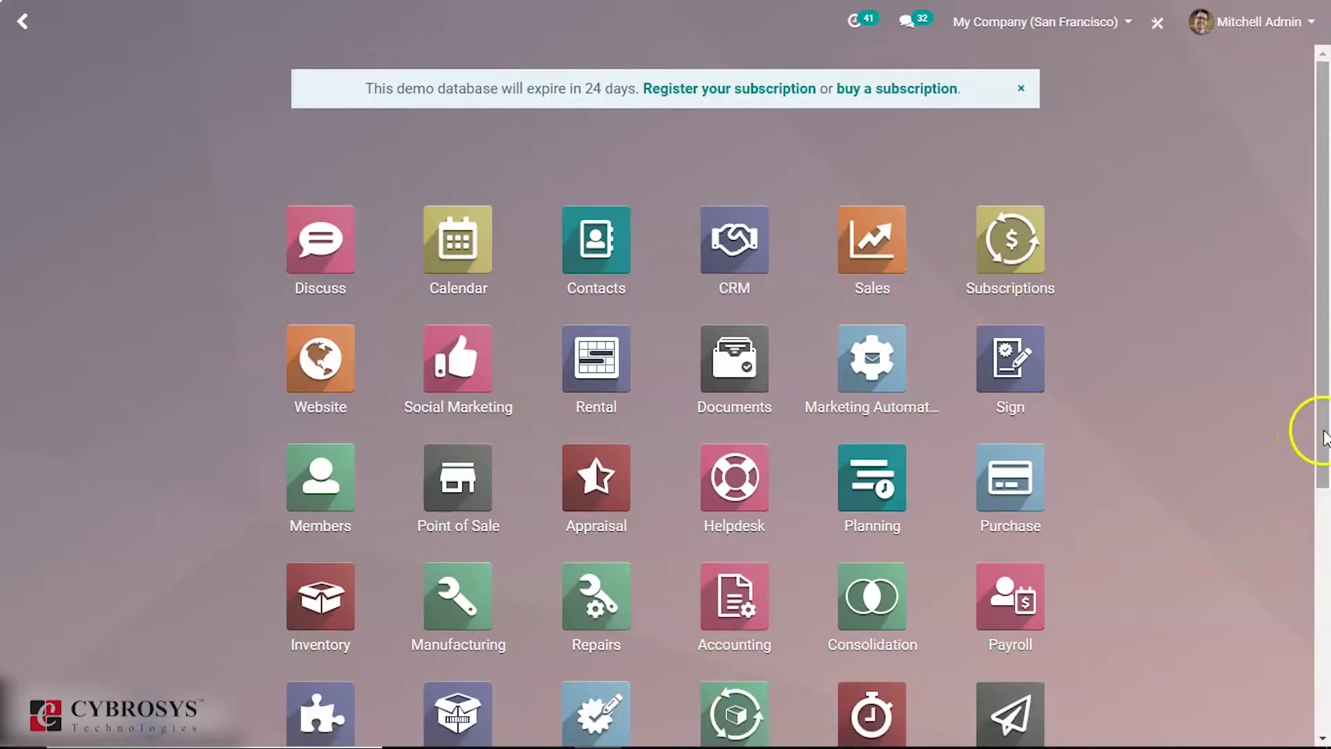
{"action": "left_click_drag", "start_coordinate": [1321, 434], "coordinate": [1307, 654]}
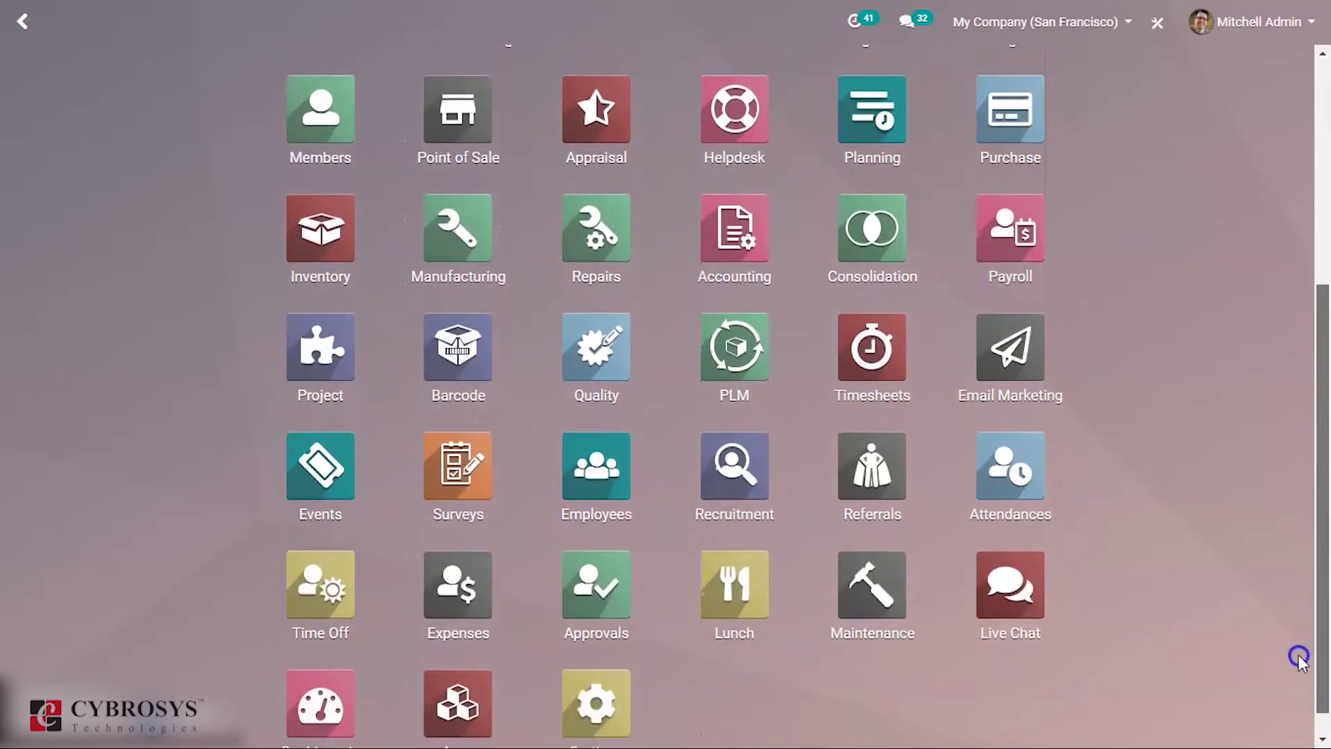
{"action": "left_click", "coordinate": [882, 584]}
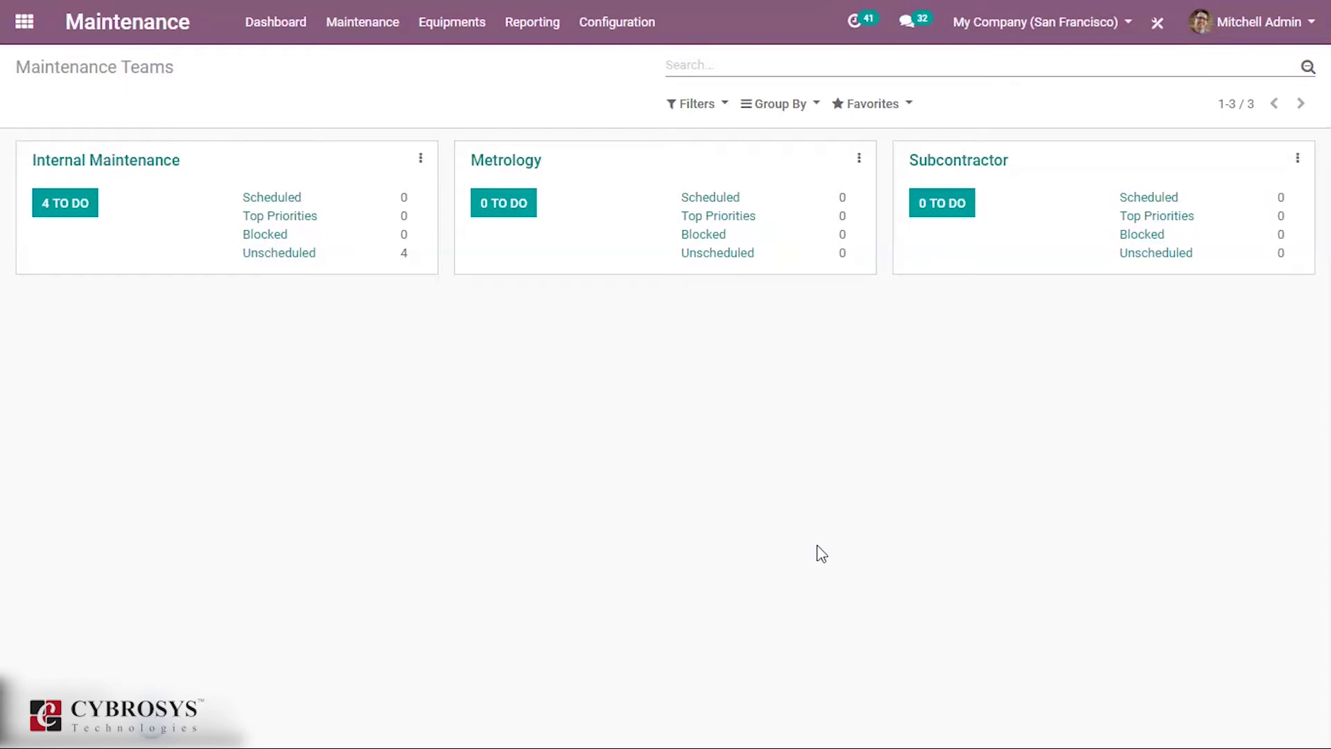
{"action": "left_click", "coordinate": [621, 35]}
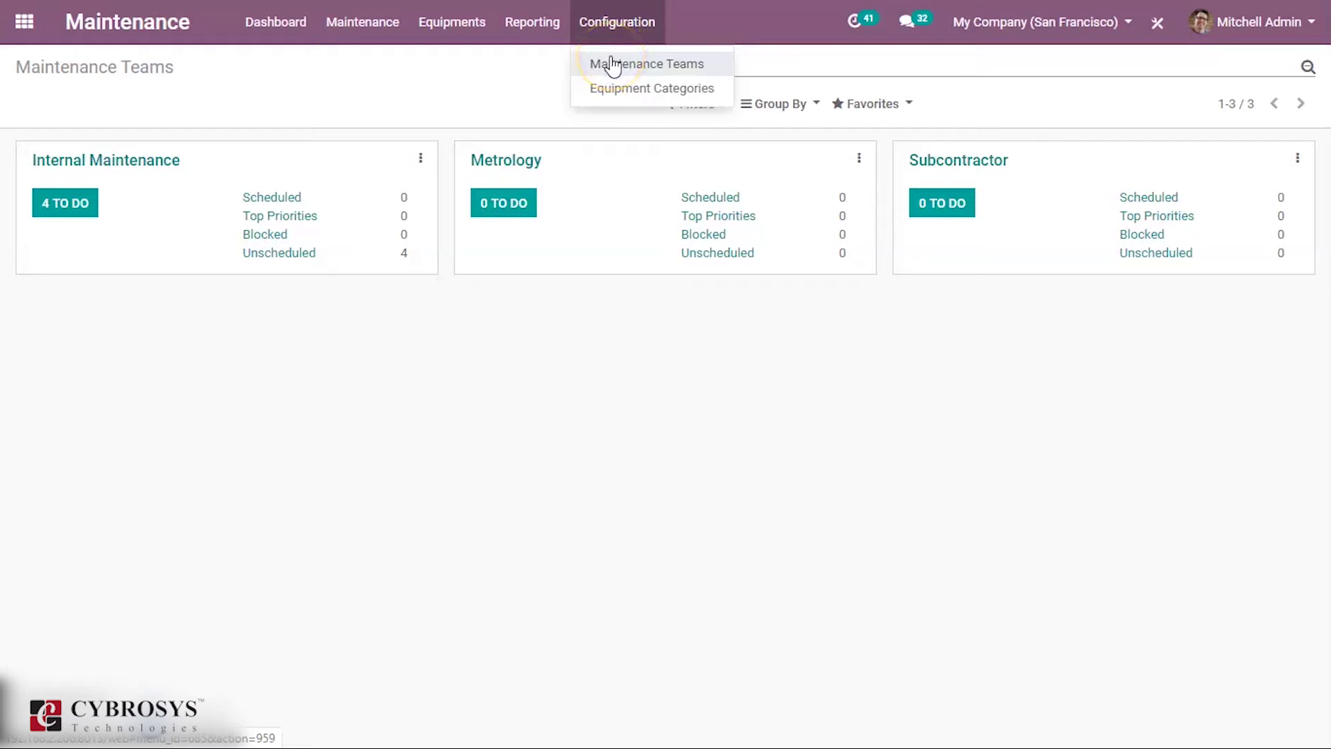
{"action": "left_click", "coordinate": [612, 64]}
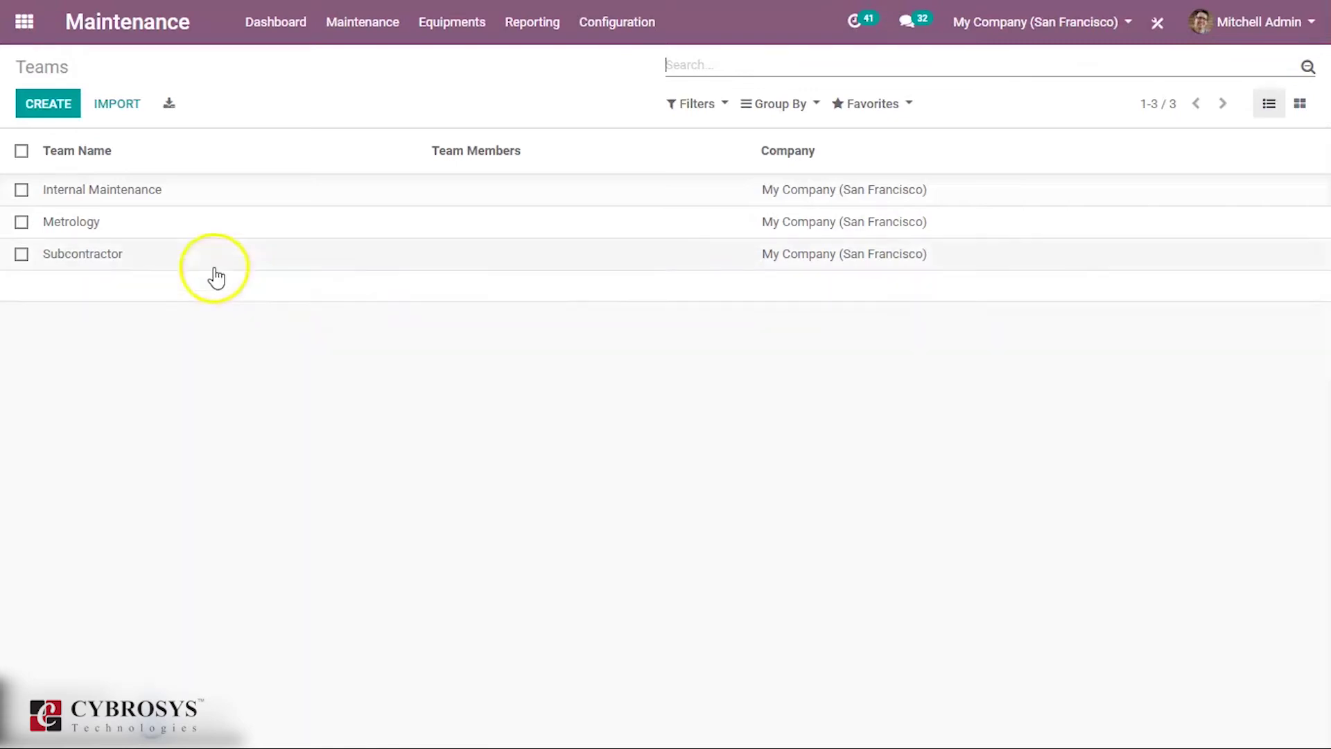
Create a maintenance team named "main team of maintenance" and save it.
{"action": "left_click", "coordinate": [55, 111]}
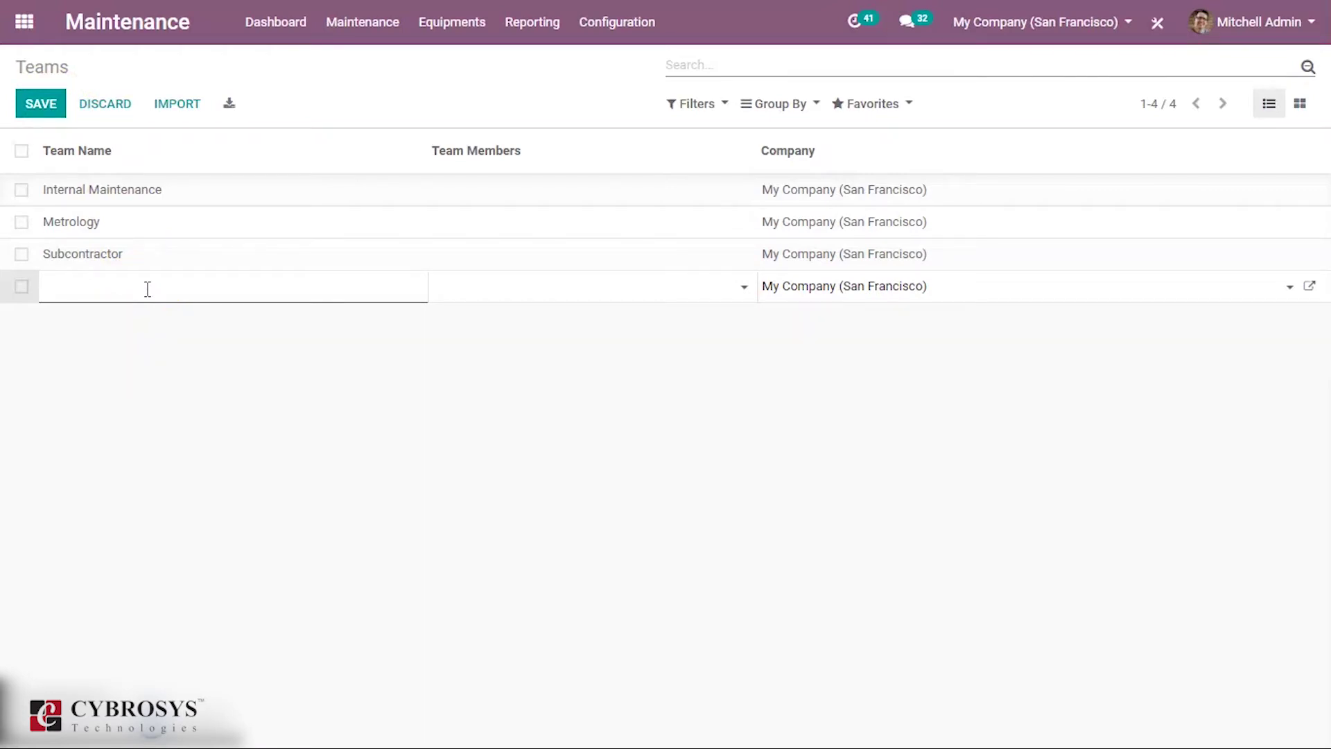
{"action": "type", "text": "a"}
{"action": "key", "text": "BackSpace"}
{"action": "type", "text": "main"}
{"action": "type", "text": " team "}
{"action": "type", "text": "of main"}
{"action": "type", "text": "tai"}
{"action": "key", "text": "BackSpace"}
{"action": "key", "text": "BackSpace"}
{"action": "type", "text": "enance"}
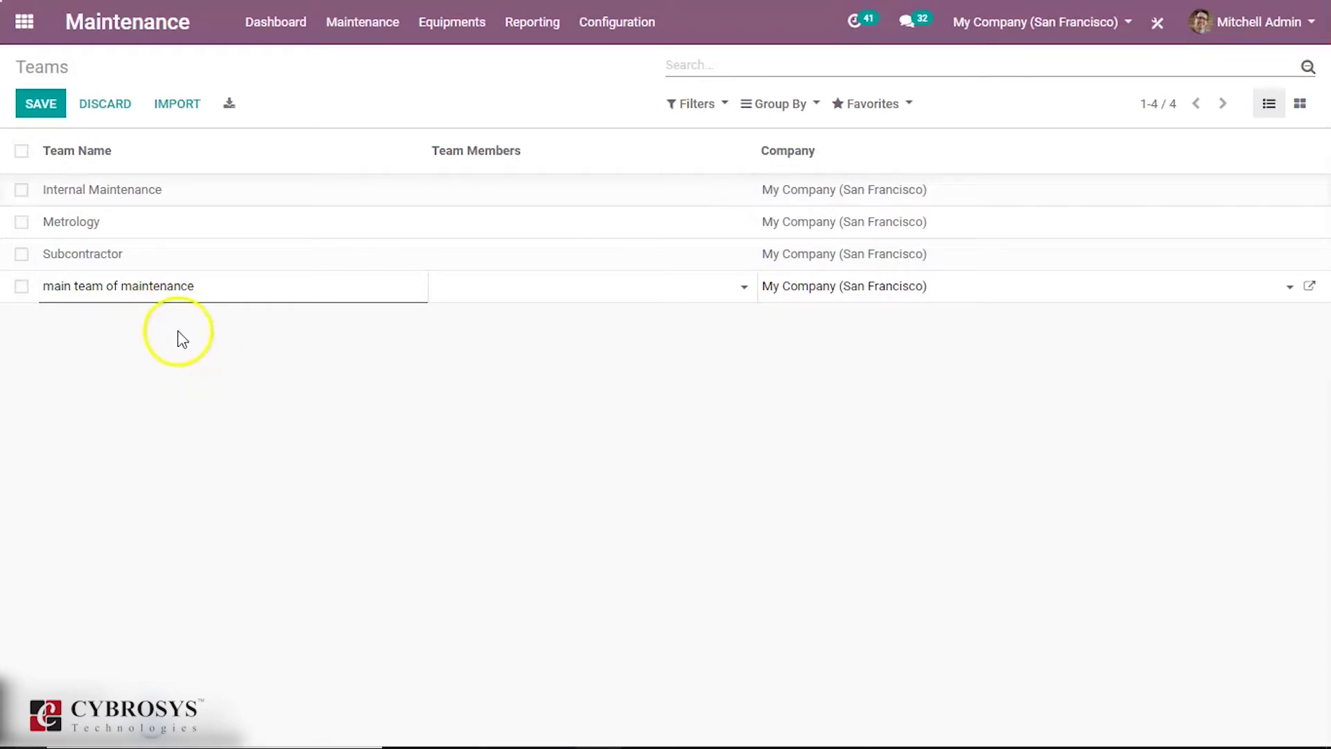
{"action": "left_click", "coordinate": [49, 108]}
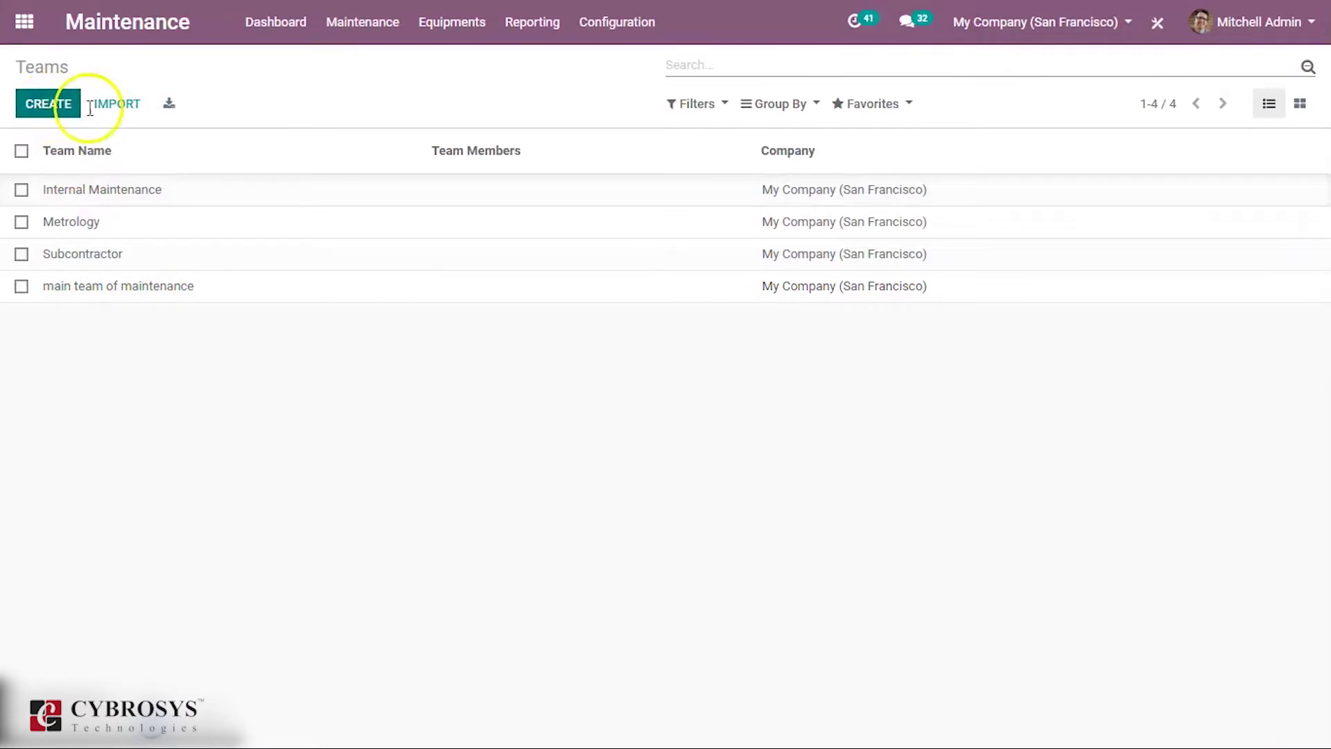
Check the maintenance teams dashboard and view the maintenance calendar from the start of the day.
{"action": "left_click", "coordinate": [258, 28]}
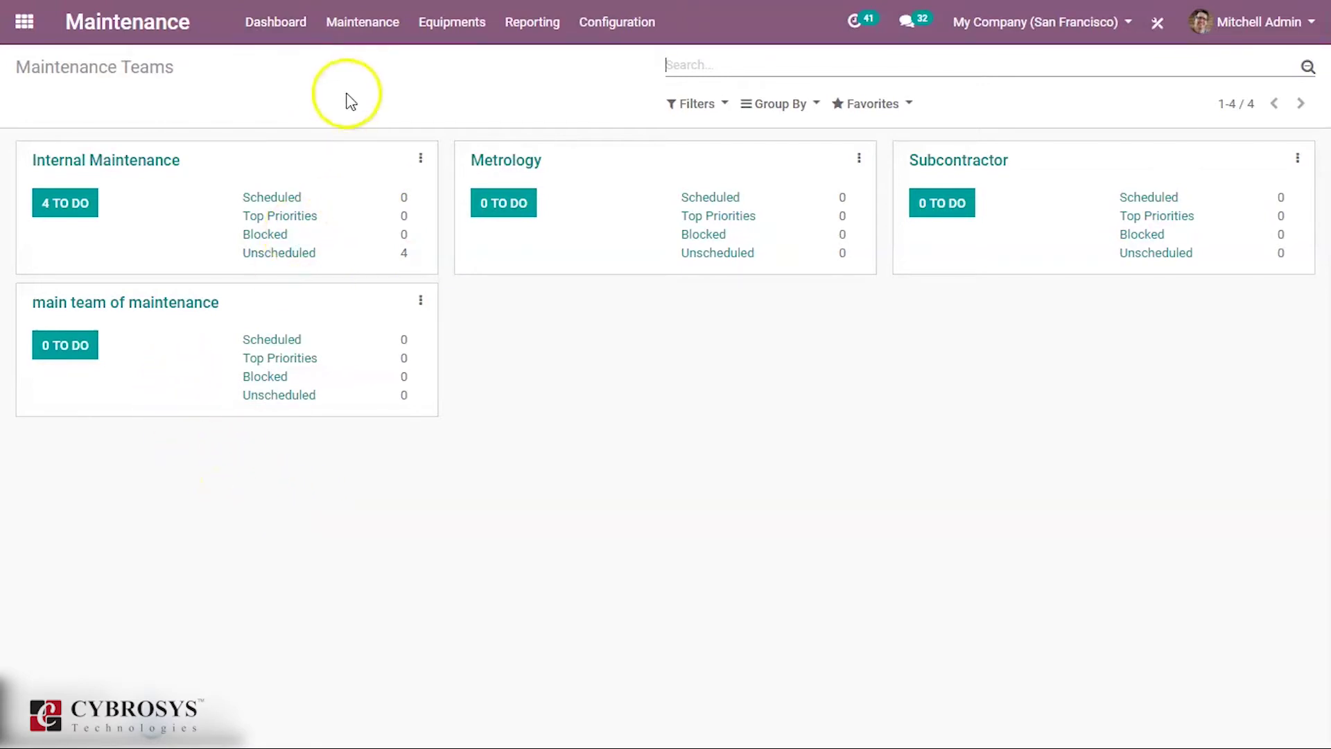
{"action": "left_click", "coordinate": [357, 33]}
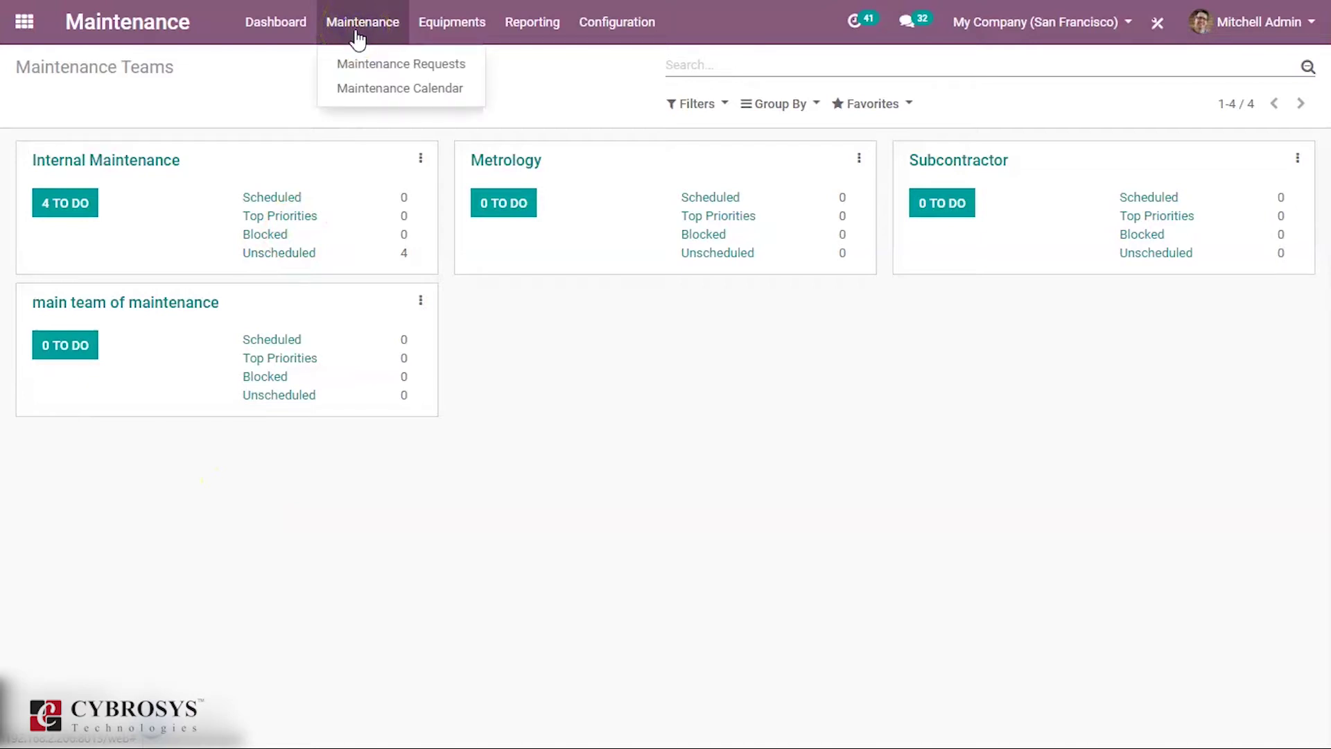
{"action": "left_click", "coordinate": [370, 90]}
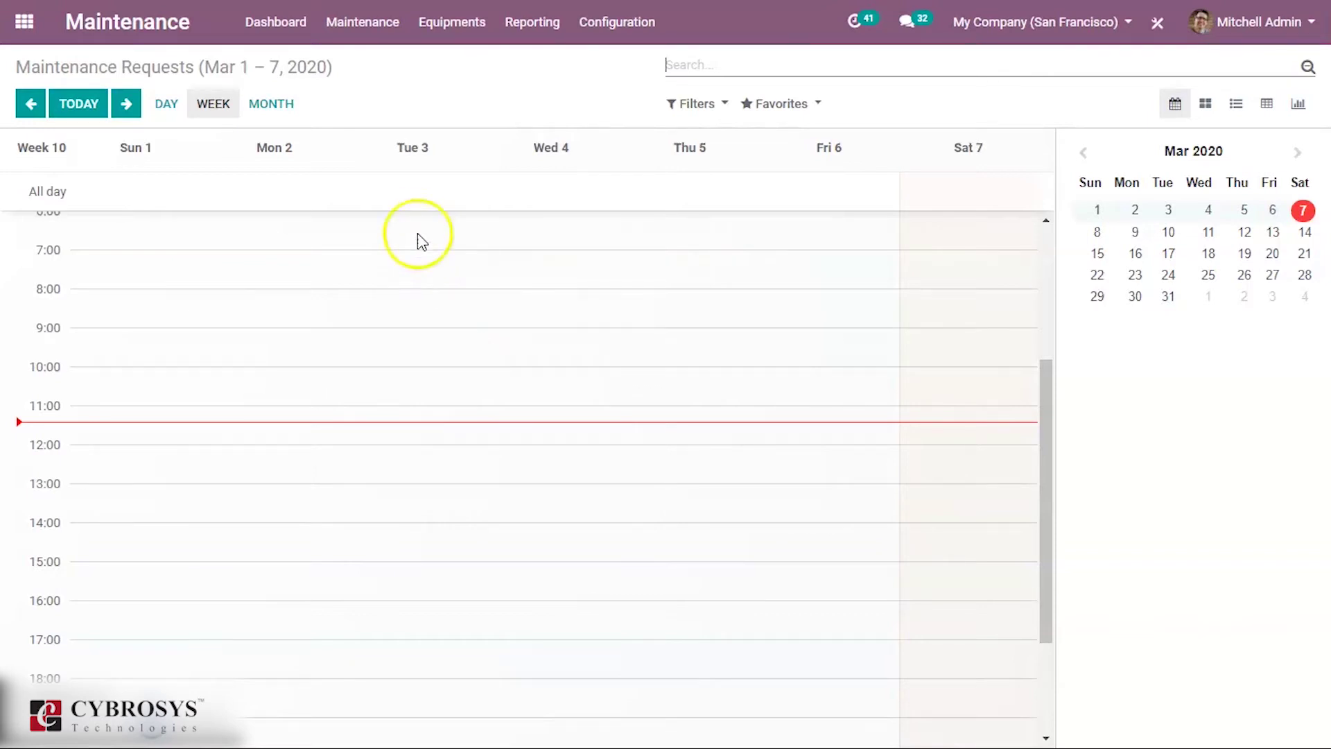
{"action": "scroll", "coordinate": [922, 294], "scroll_direction": "up", "scroll_amount": 4}
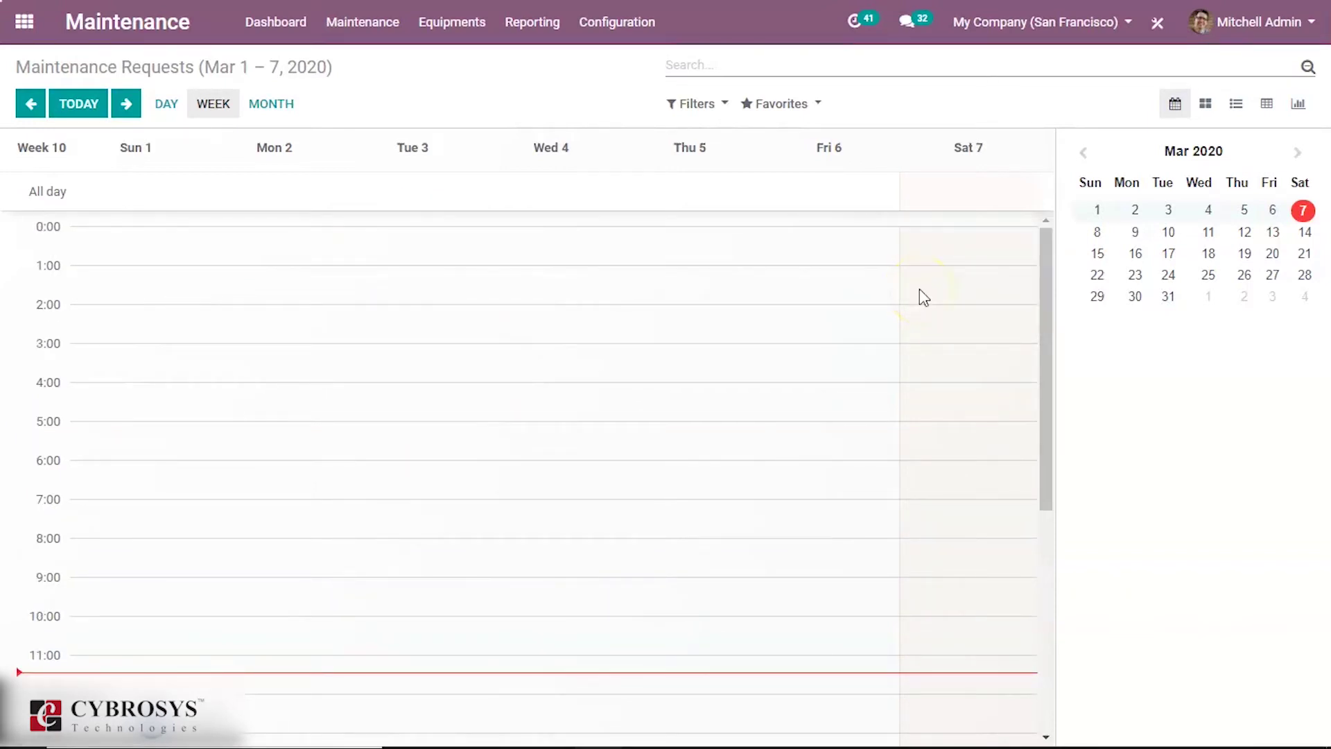
{"action": "left_click", "coordinate": [920, 292]}
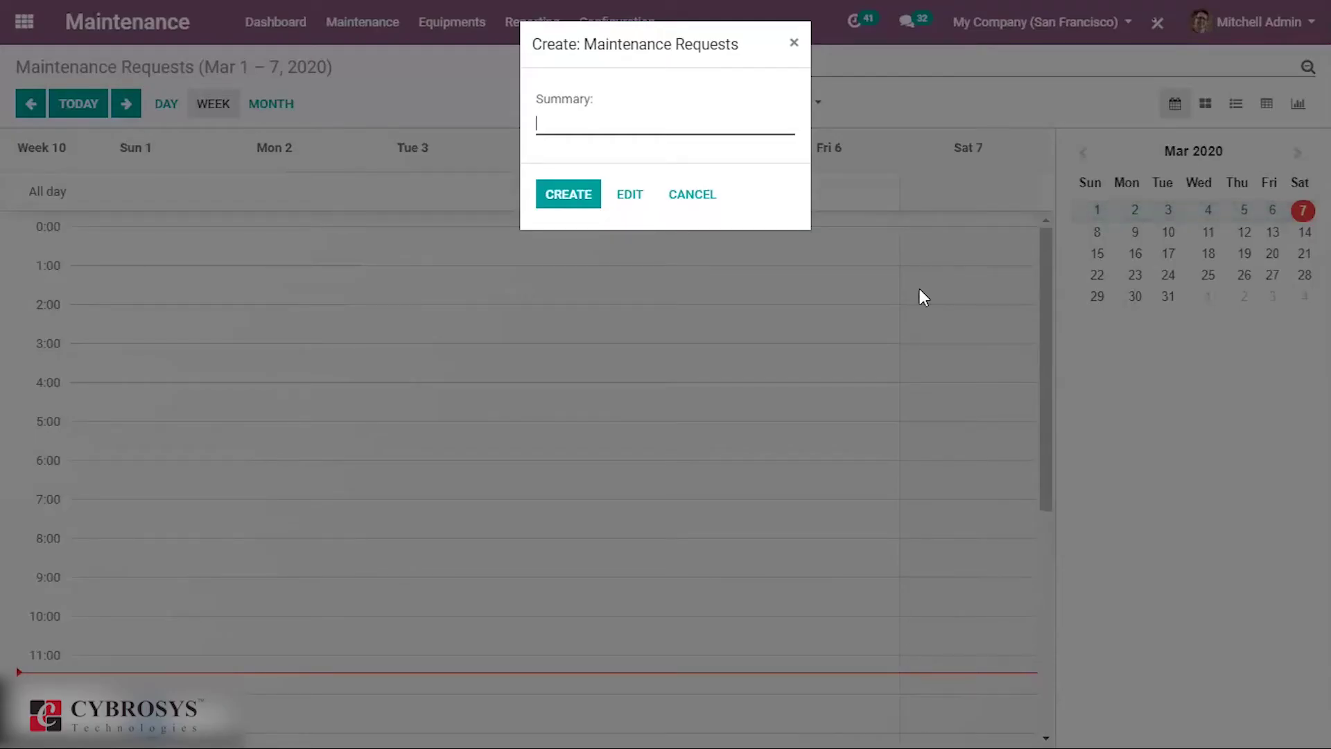
{"action": "left_click", "coordinate": [700, 149]}
{"action": "left_click", "coordinate": [794, 43]}
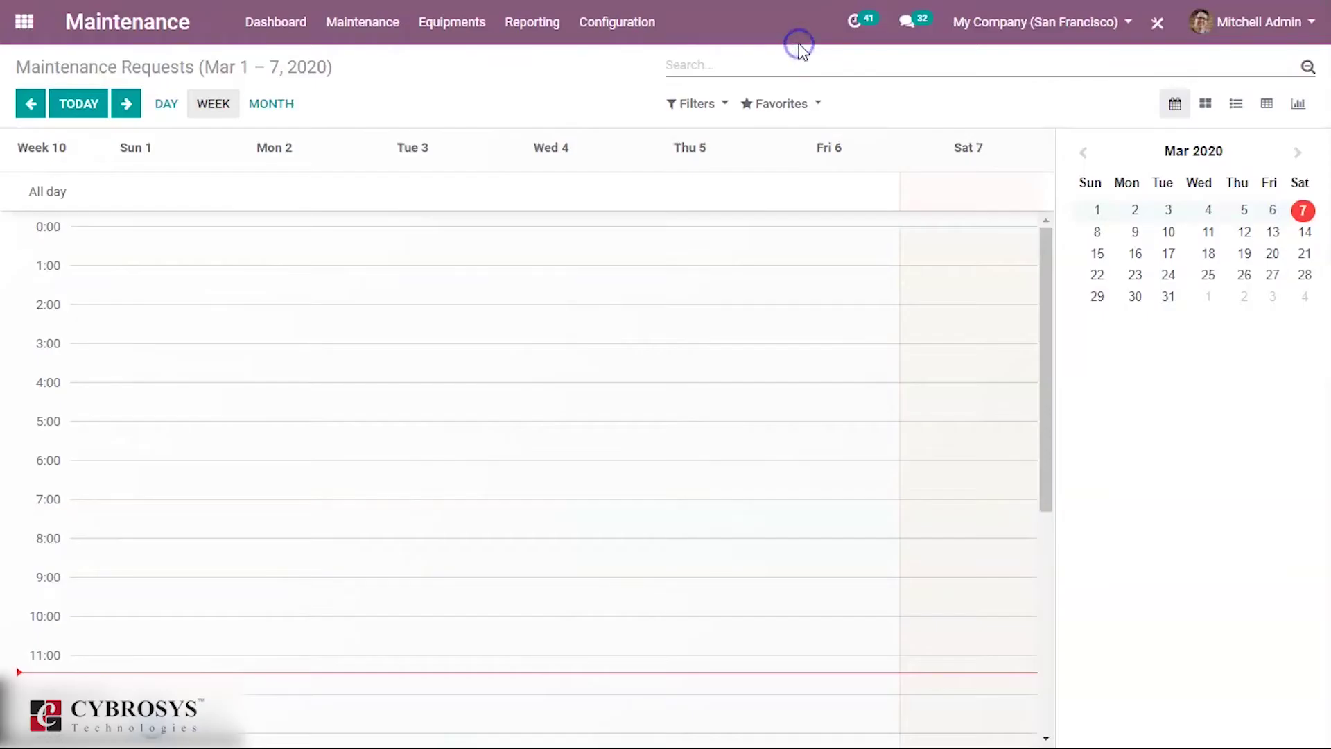
Start a new maintenance request from the requests board and title it "service the tool".
{"action": "left_click", "coordinate": [396, 35]}
{"action": "left_click", "coordinate": [396, 62]}
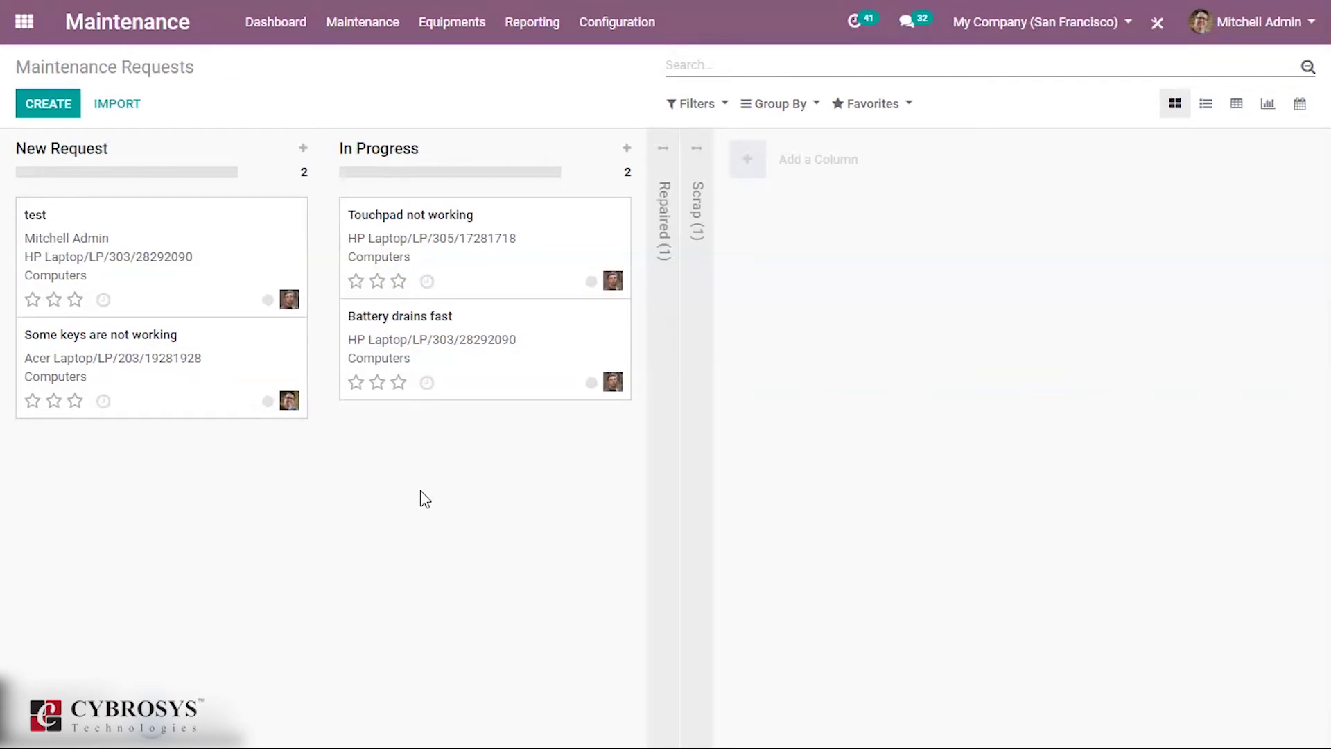
{"action": "left_click", "coordinate": [393, 587]}
{"action": "left_click", "coordinate": [63, 116]}
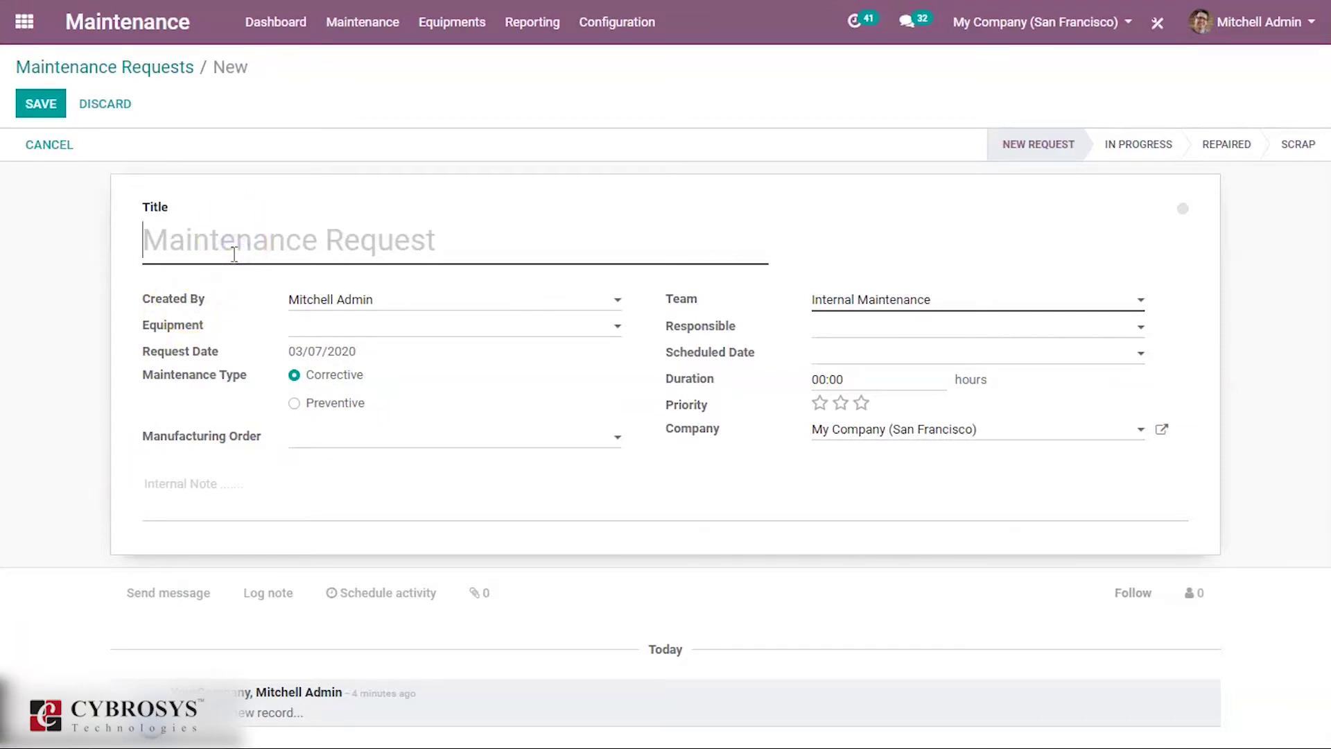
{"action": "type", "text": "serv"}
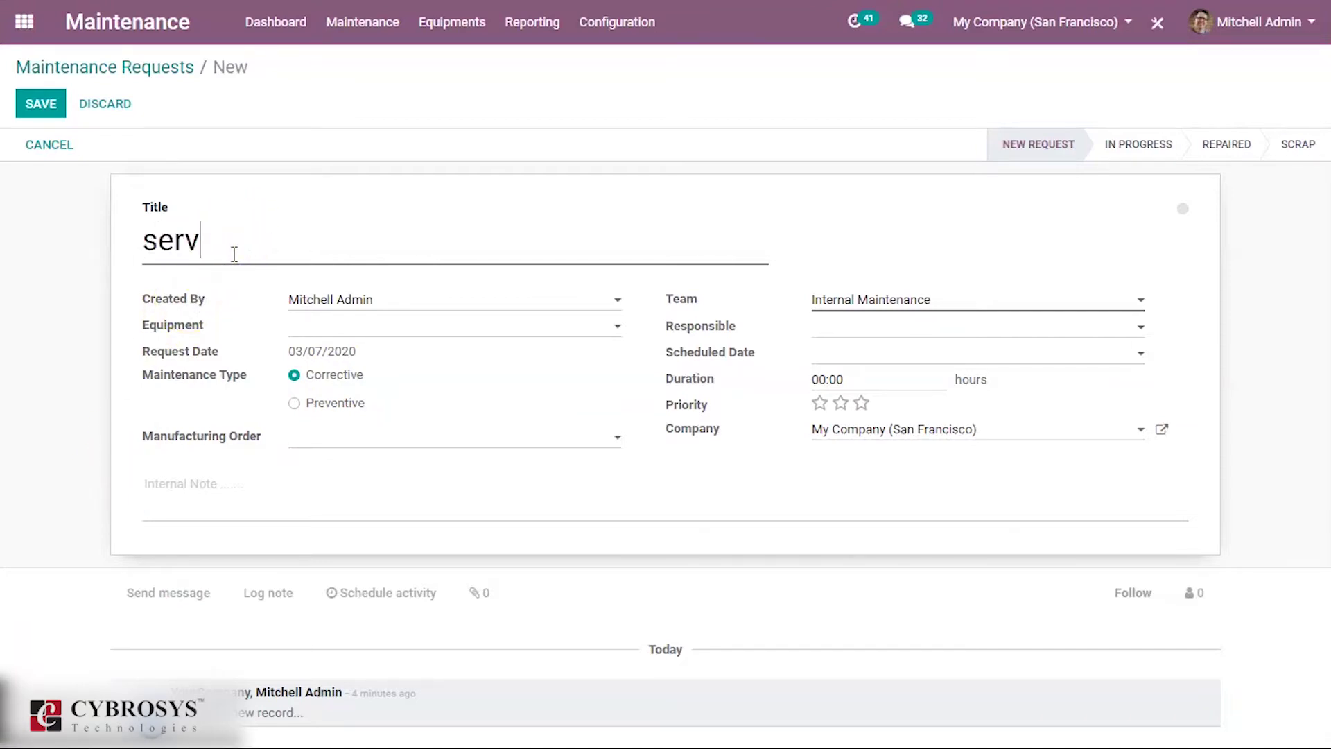
{"action": "type", "text": "ice the tool"}
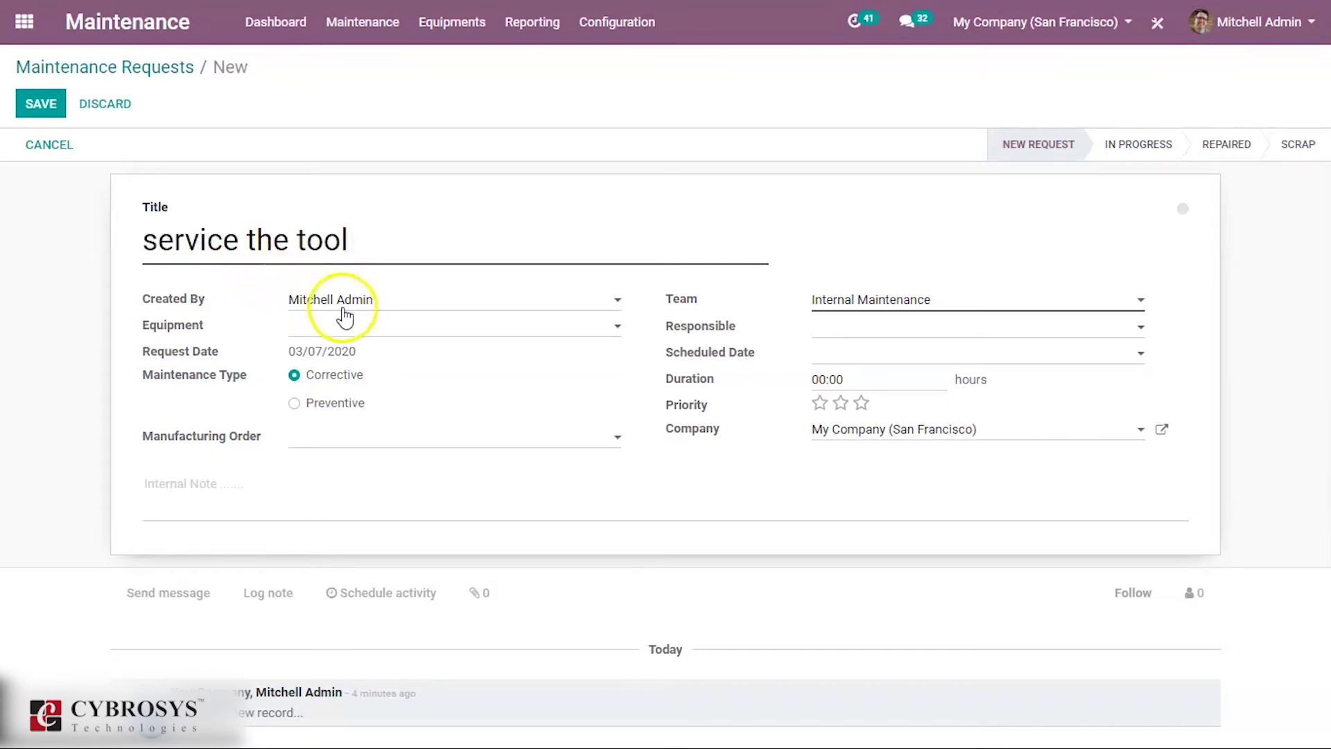
Set the request's equipment to Acer Laptop/LP/205/12928291 and its scheduled date to 03/10/2020.
{"action": "left_click", "coordinate": [478, 326]}
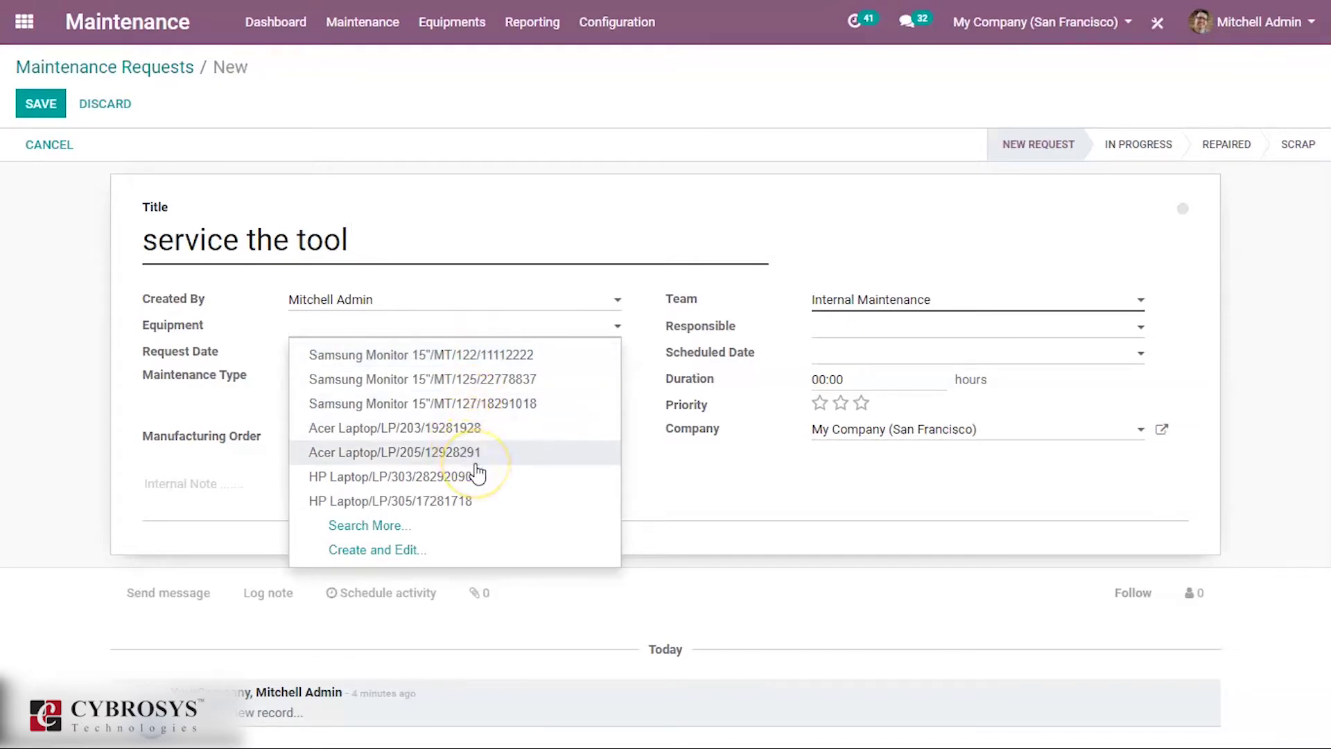
{"action": "left_click", "coordinate": [479, 458]}
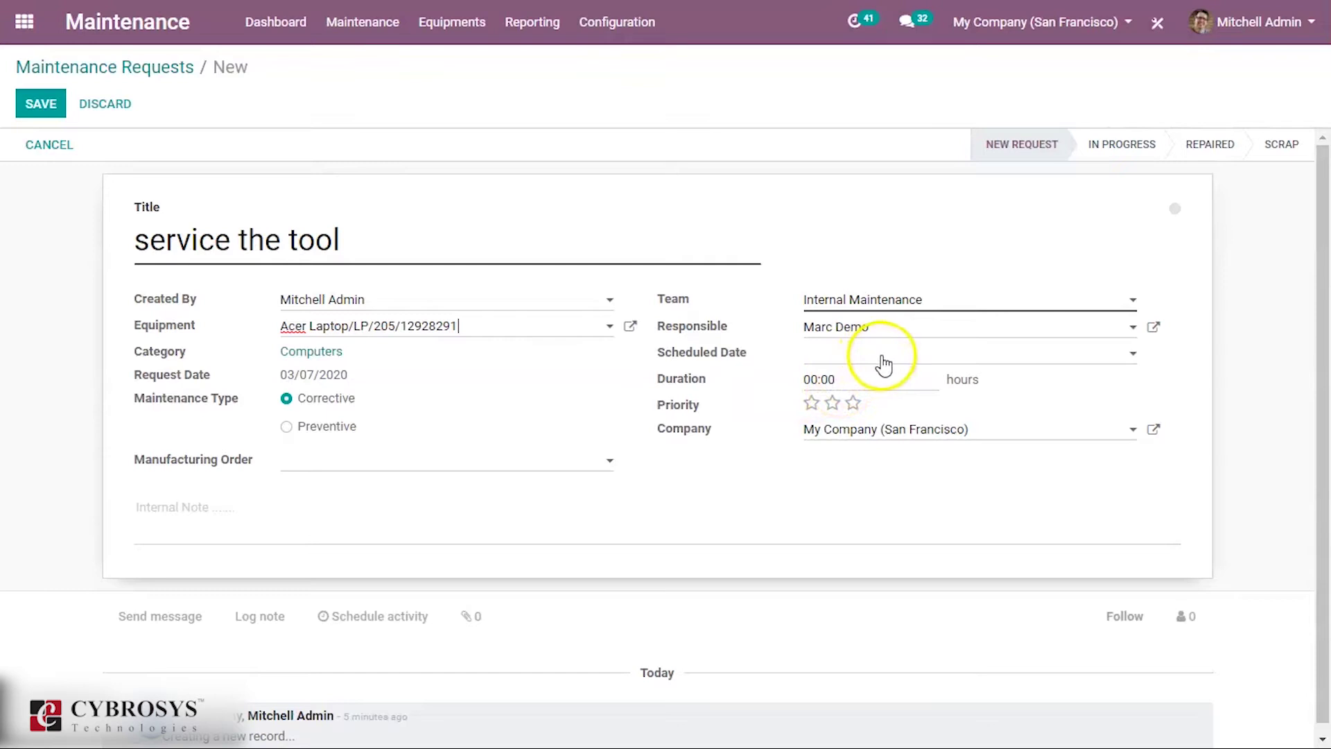
{"action": "left_click", "coordinate": [881, 357]}
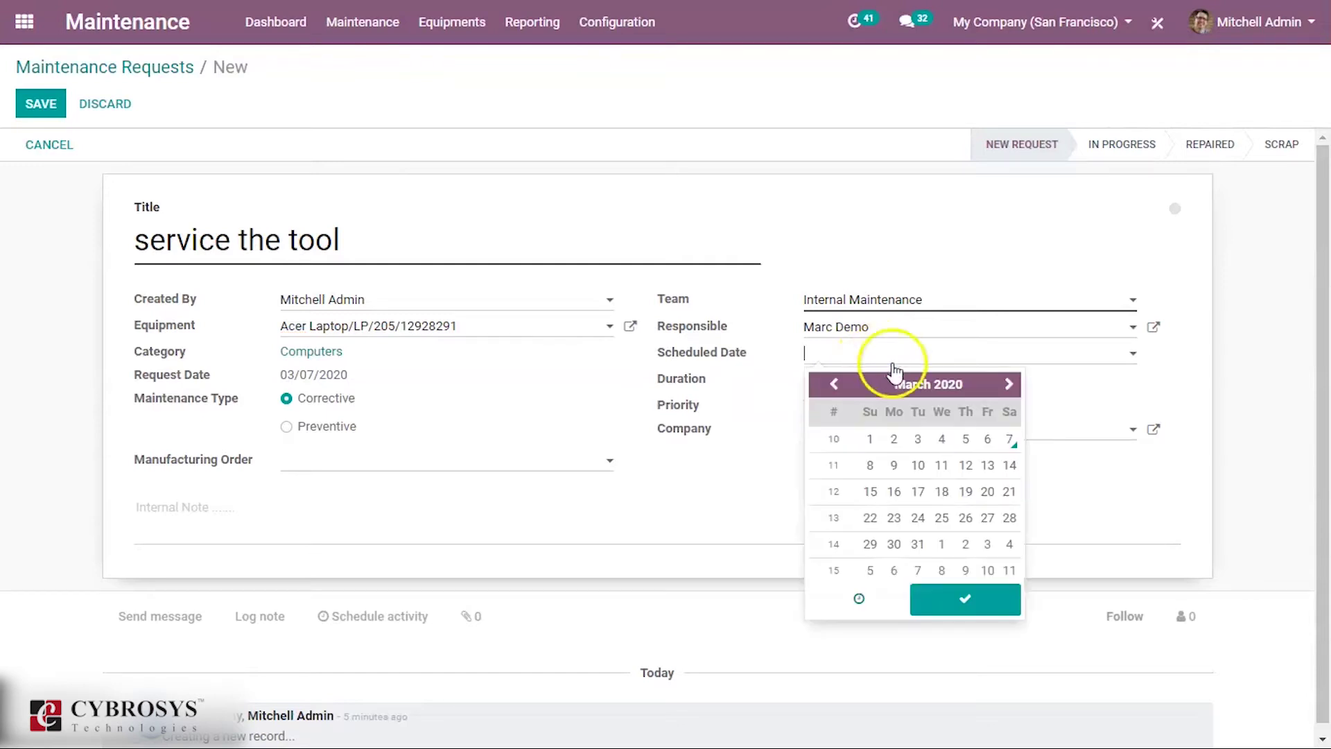
{"action": "left_click", "coordinate": [918, 465]}
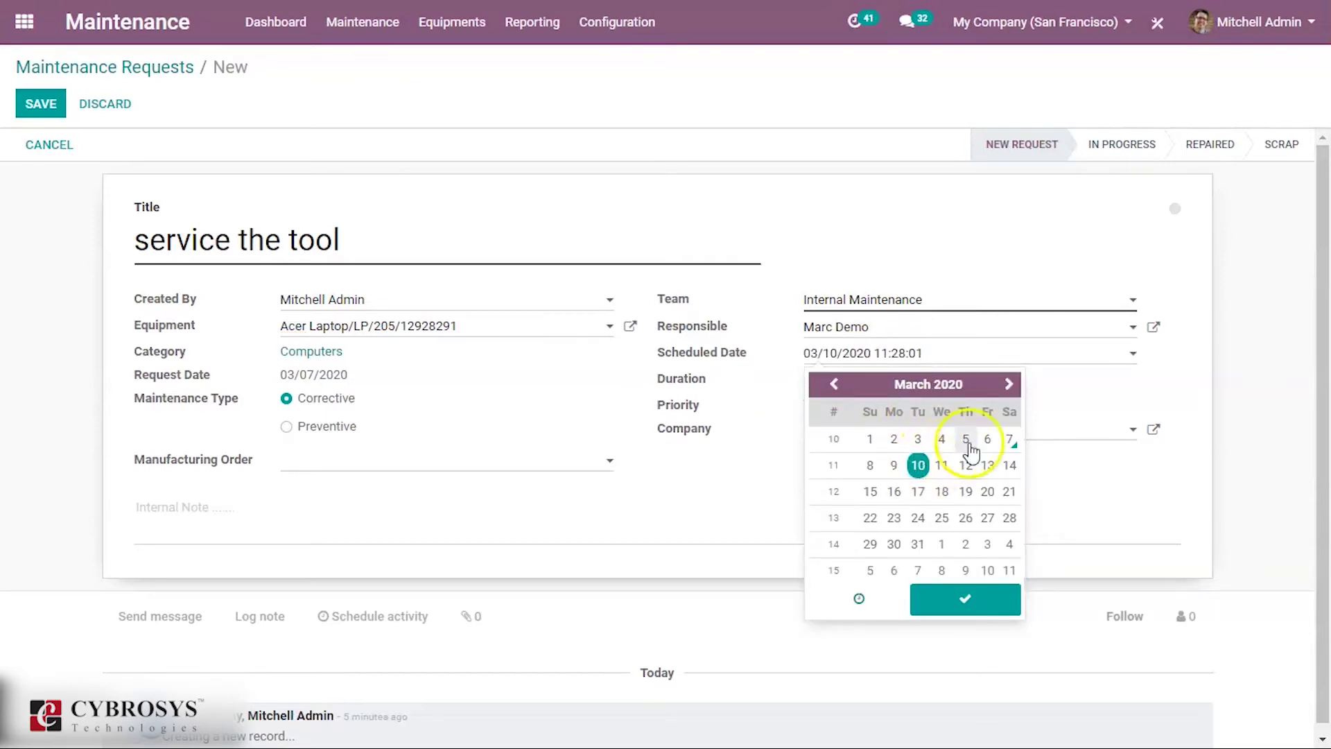
{"action": "left_click", "coordinate": [1116, 409]}
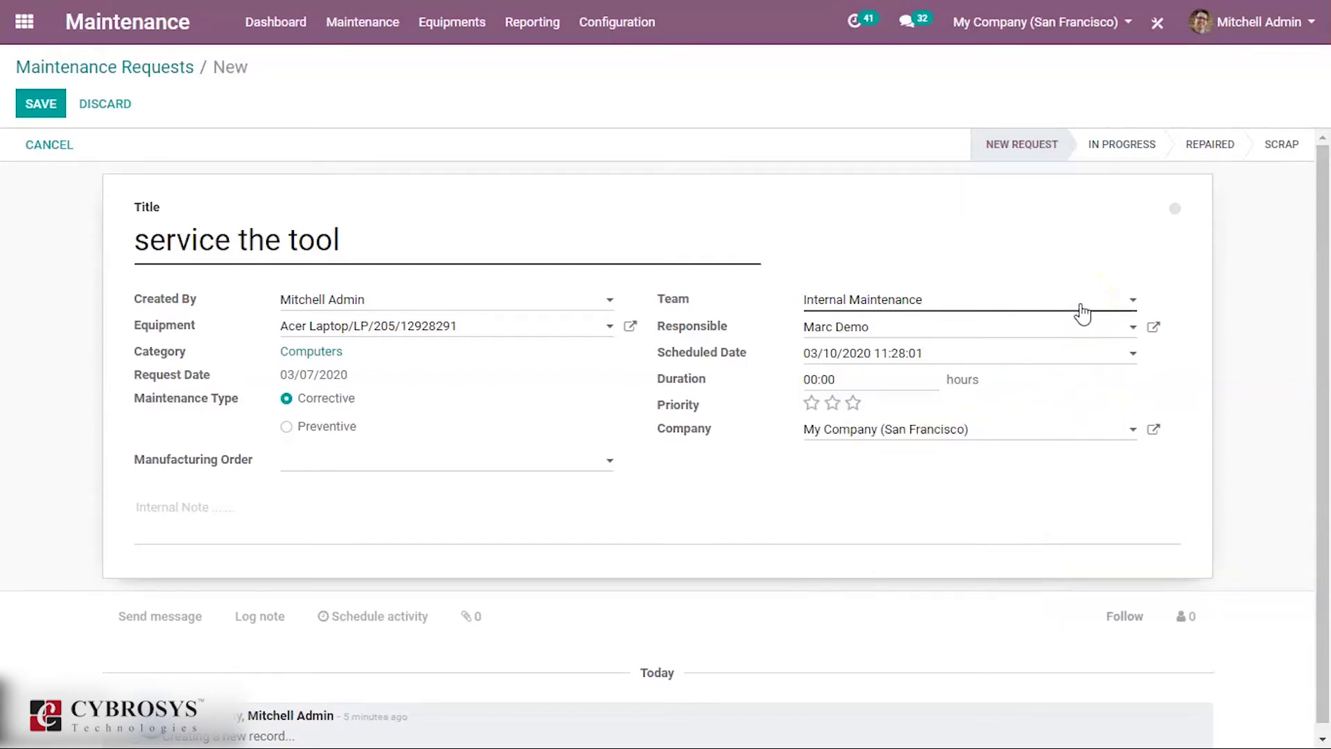
Assign the request to the team "main team of maintenance" and save the request.
{"action": "left_click", "coordinate": [1083, 312]}
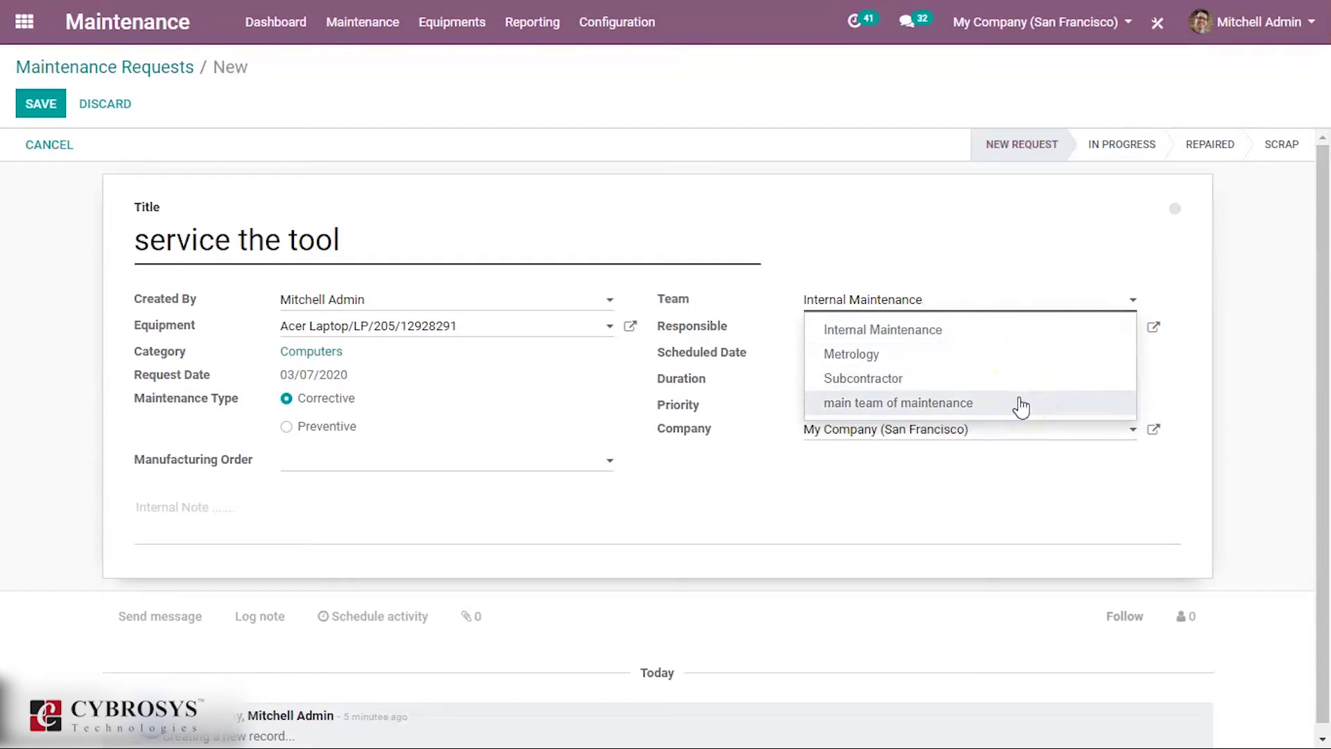
{"action": "left_click", "coordinate": [1021, 408]}
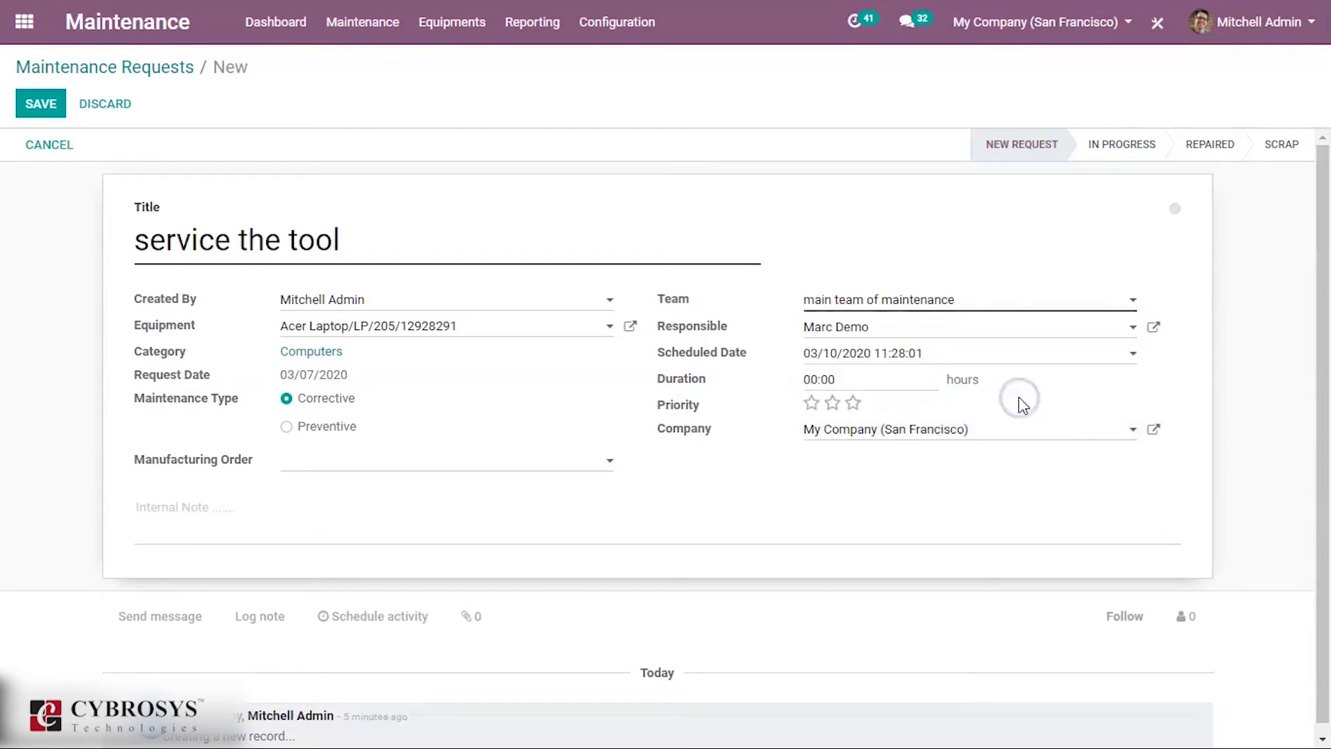
{"action": "left_click", "coordinate": [968, 400]}
{"action": "double_click", "coordinate": [907, 384]}
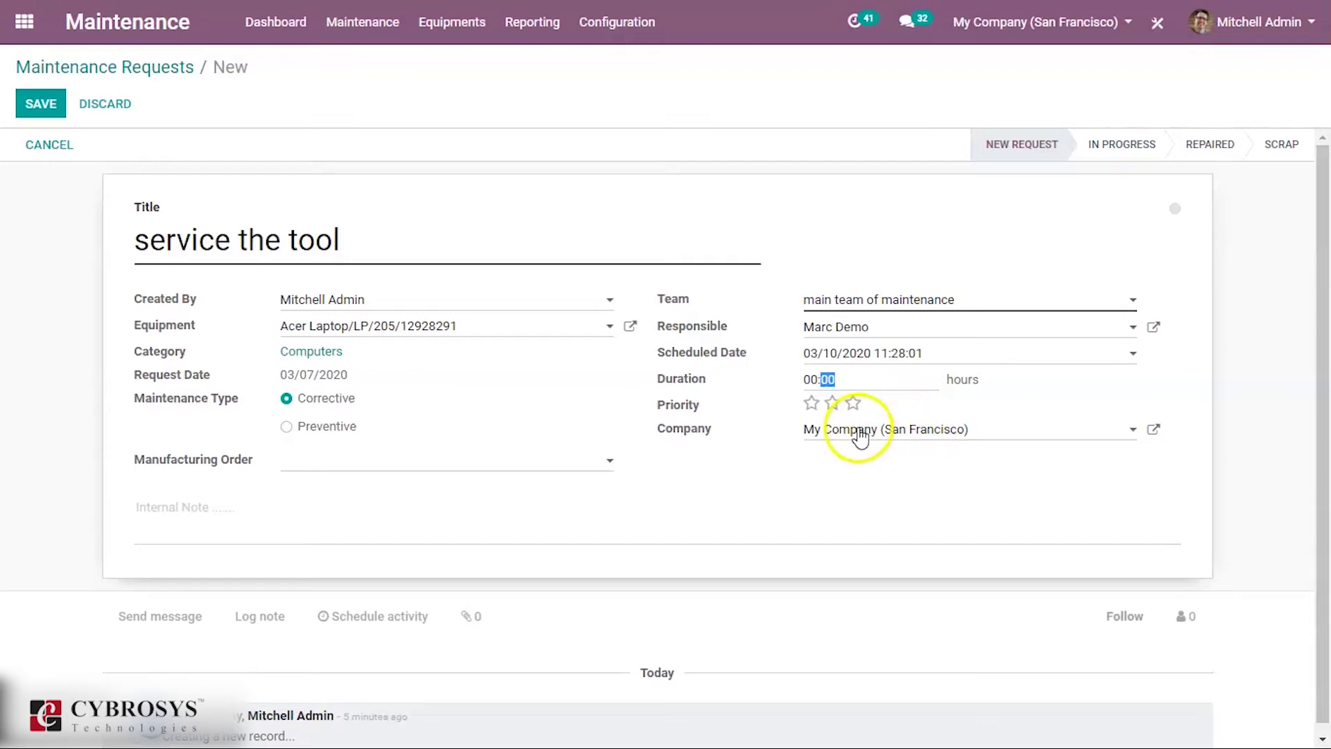
{"action": "left_click", "coordinate": [658, 497]}
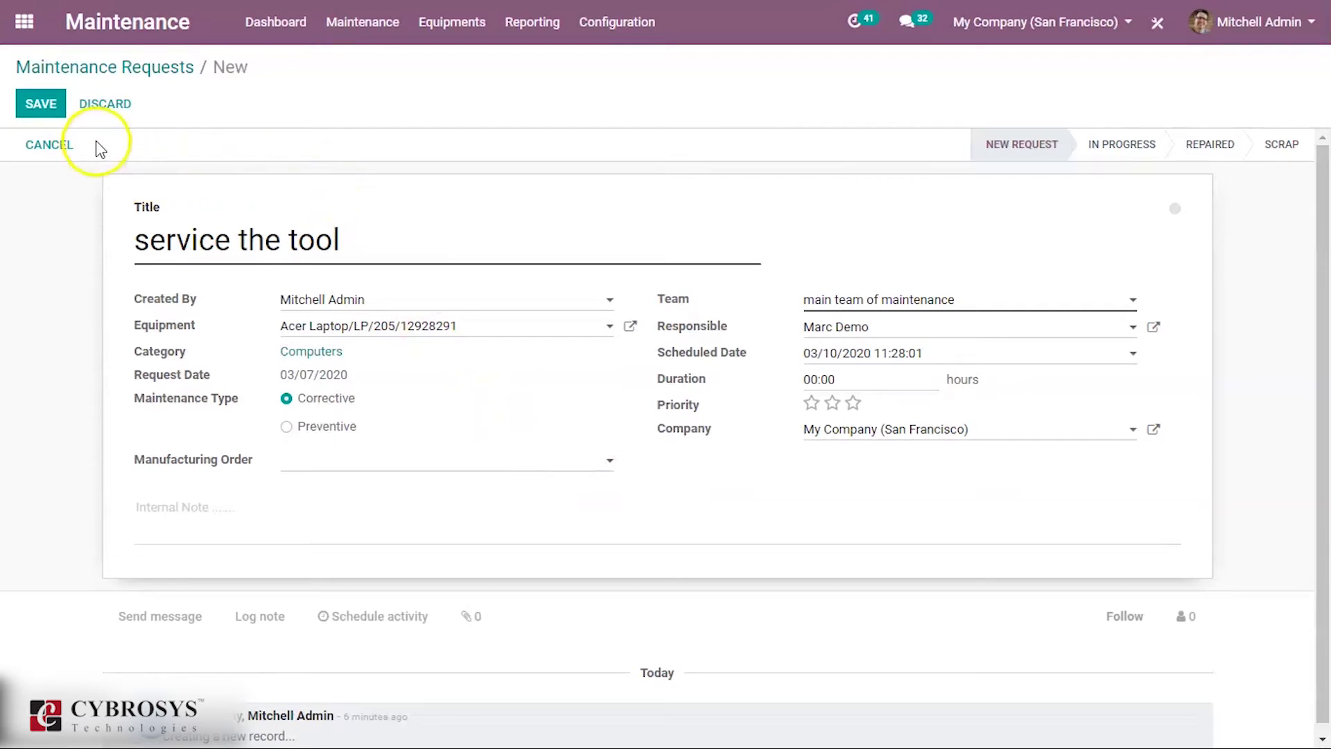
{"action": "left_click", "coordinate": [41, 104]}
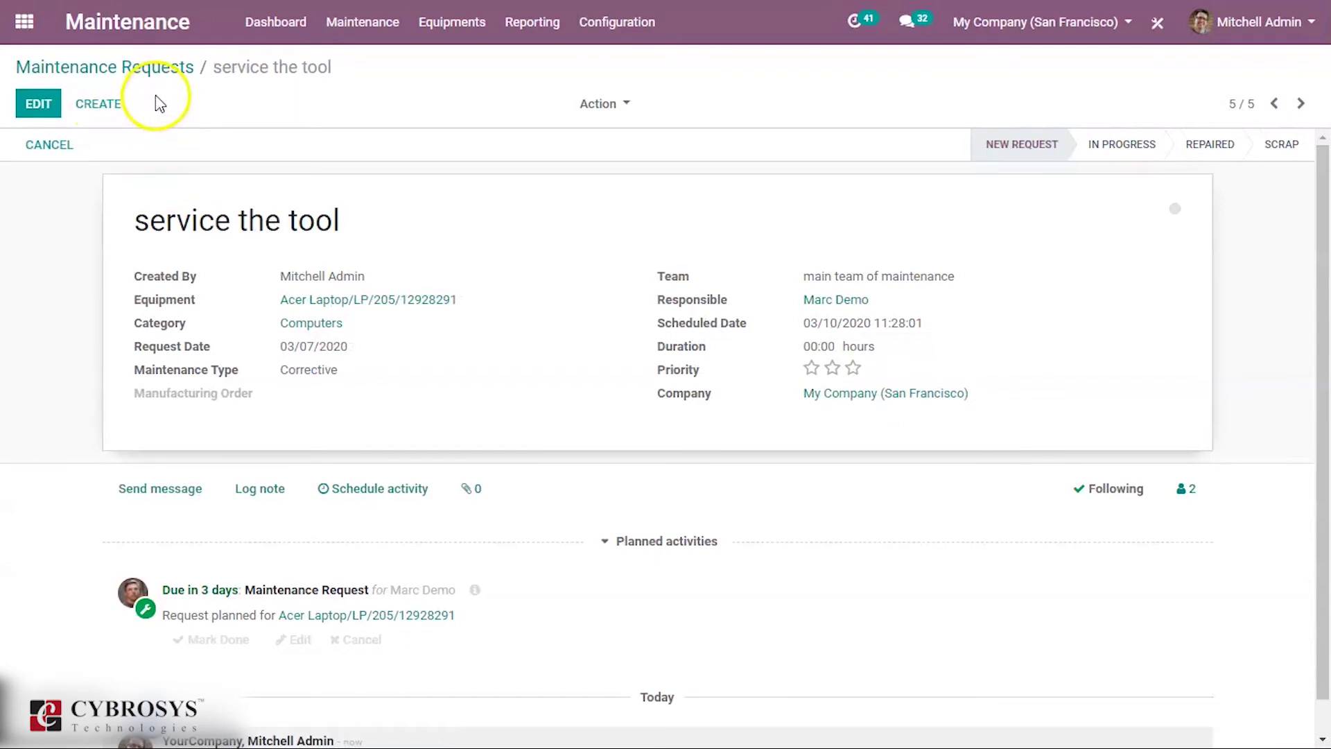
Return to the maintenance requests board and unfold the Repaired and Scrap stages.
{"action": "left_click", "coordinate": [160, 69]}
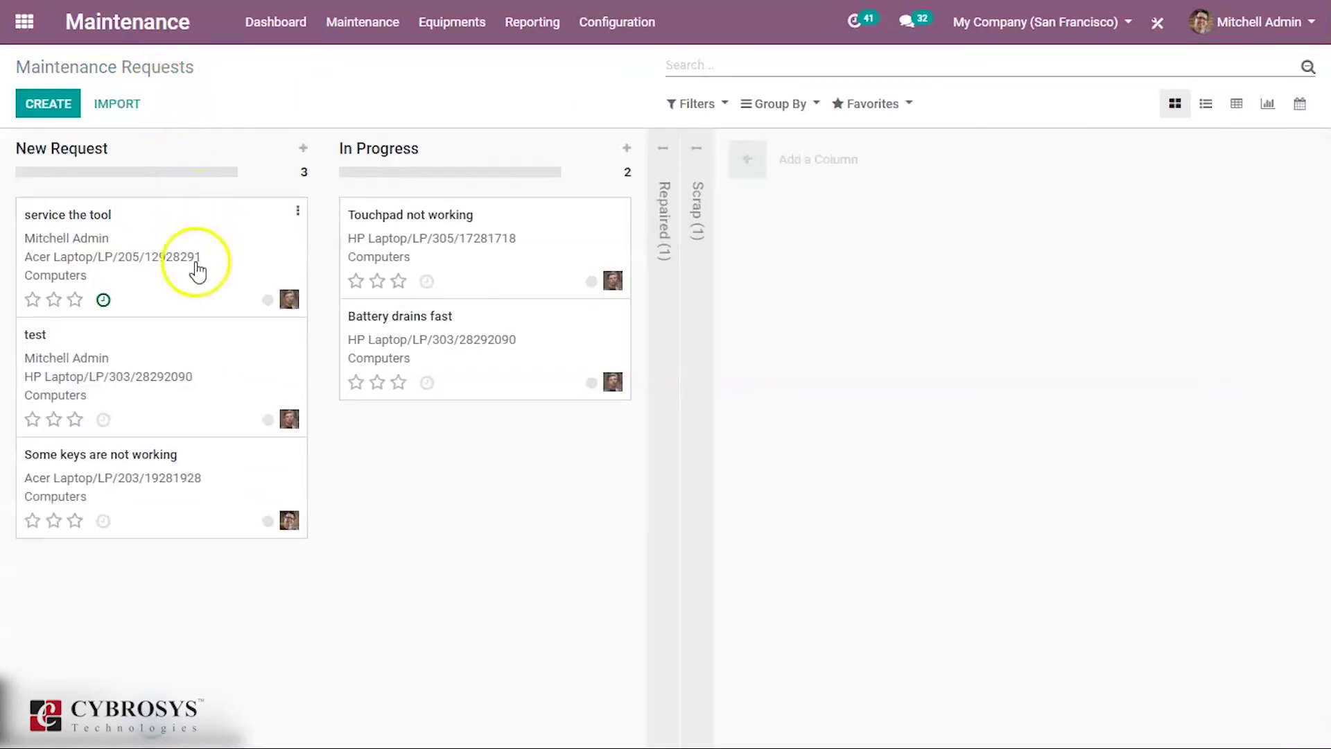
{"action": "mouse_move", "coordinate": [198, 253]}
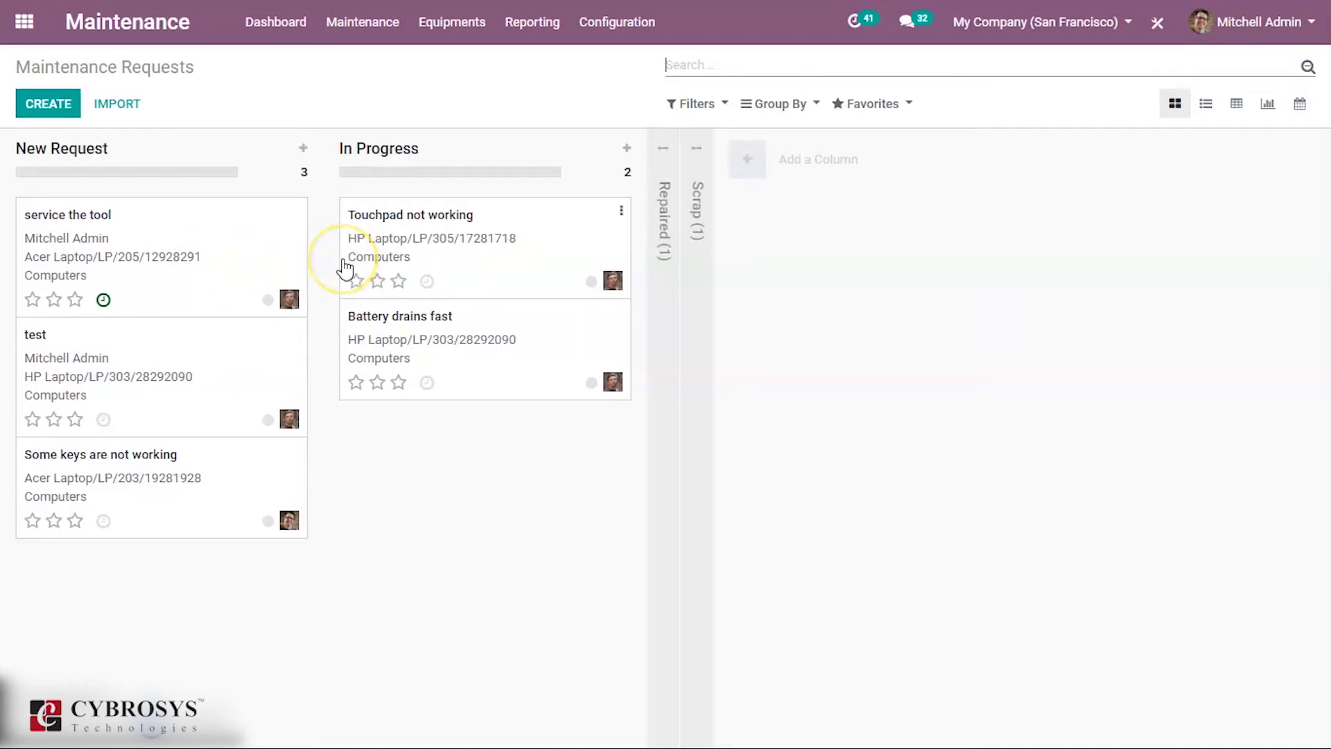
{"action": "left_click", "coordinate": [664, 154]}
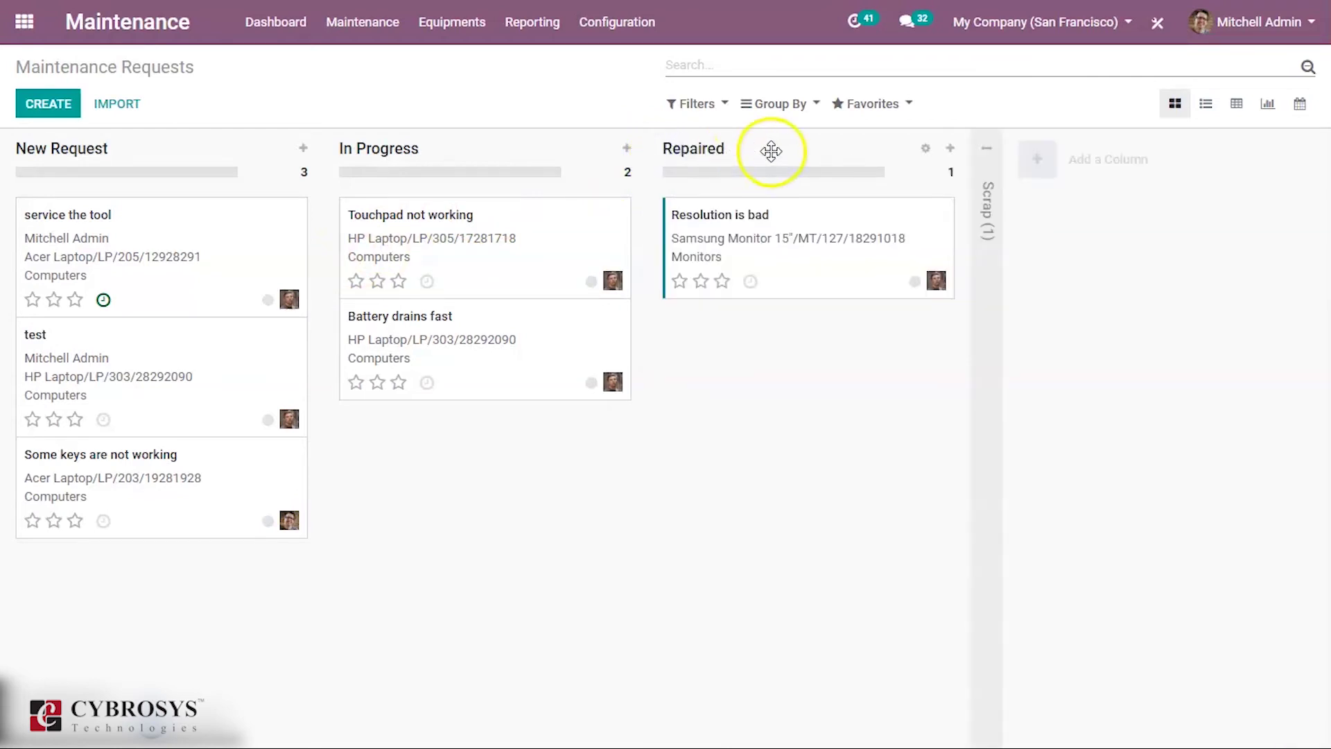
{"action": "left_click", "coordinate": [987, 154]}
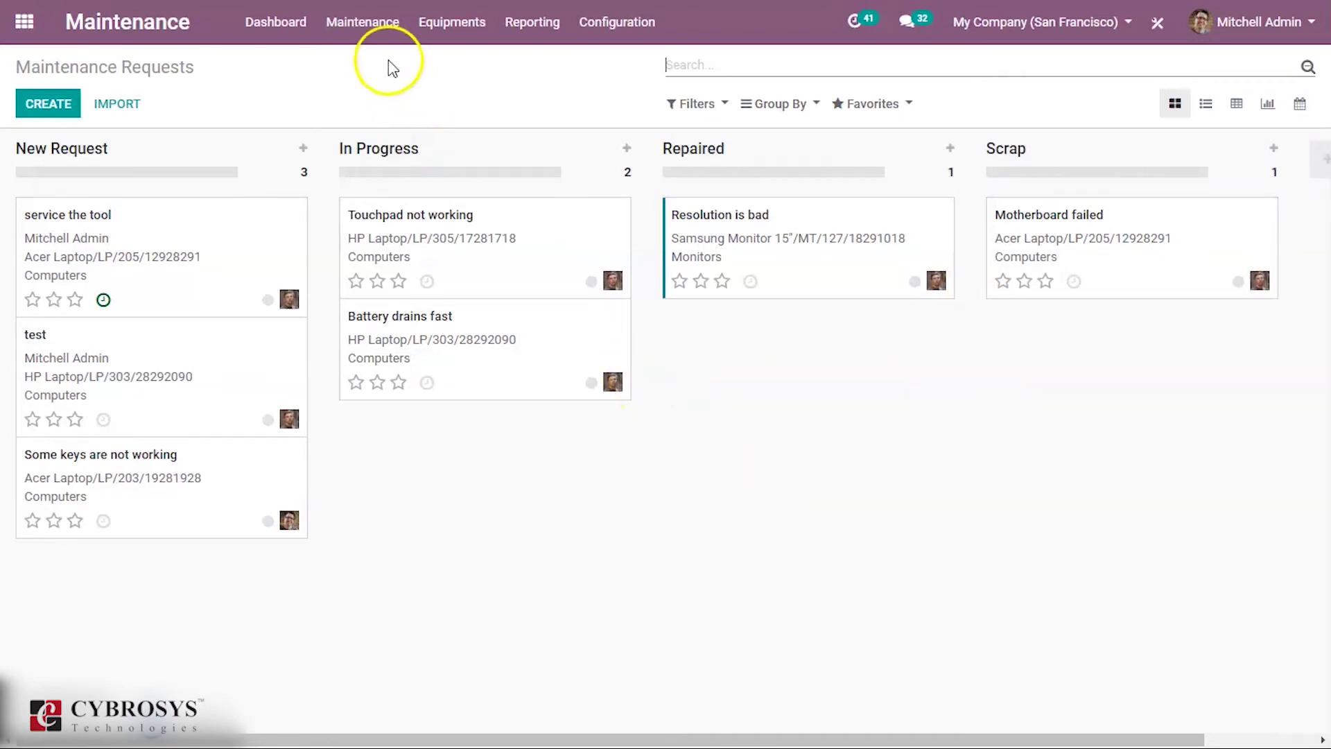
Open the Machines & Tools equipment overview.
{"action": "left_click", "coordinate": [386, 31]}
{"action": "left_click", "coordinate": [479, 31]}
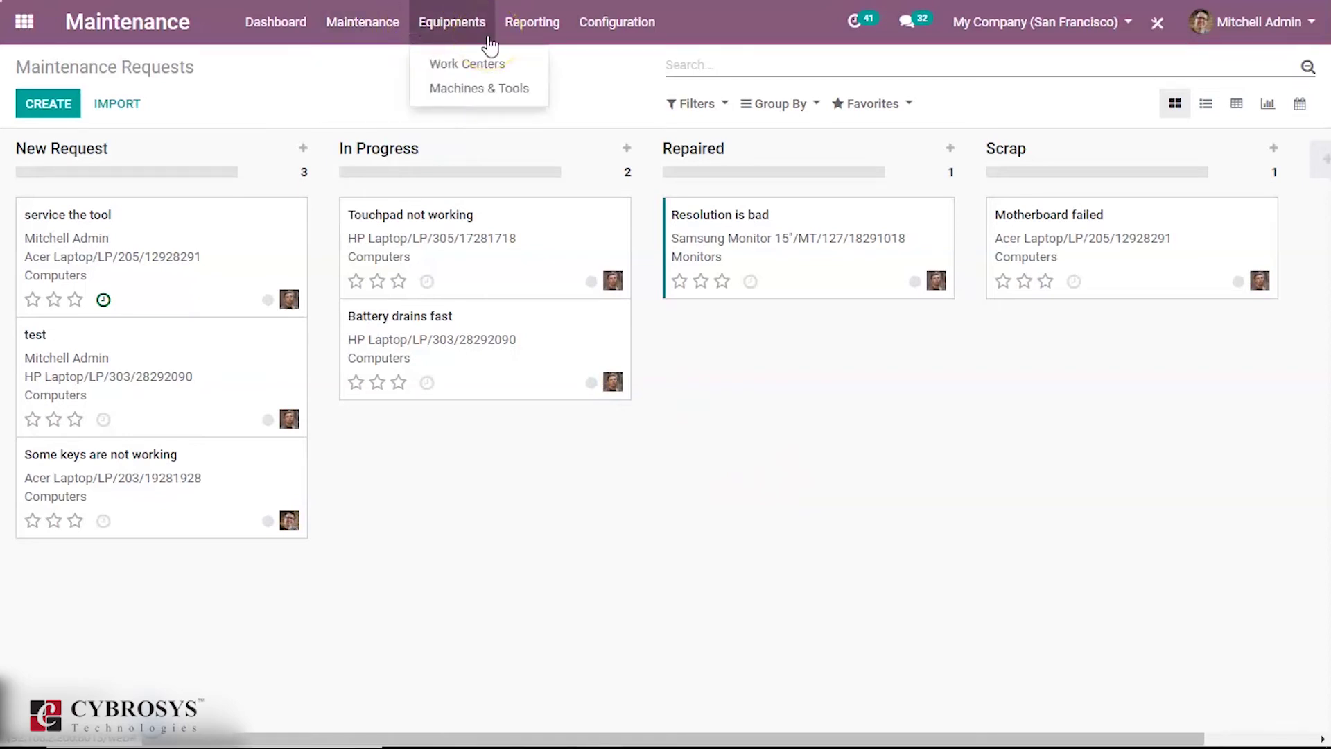
{"action": "left_click", "coordinate": [483, 63]}
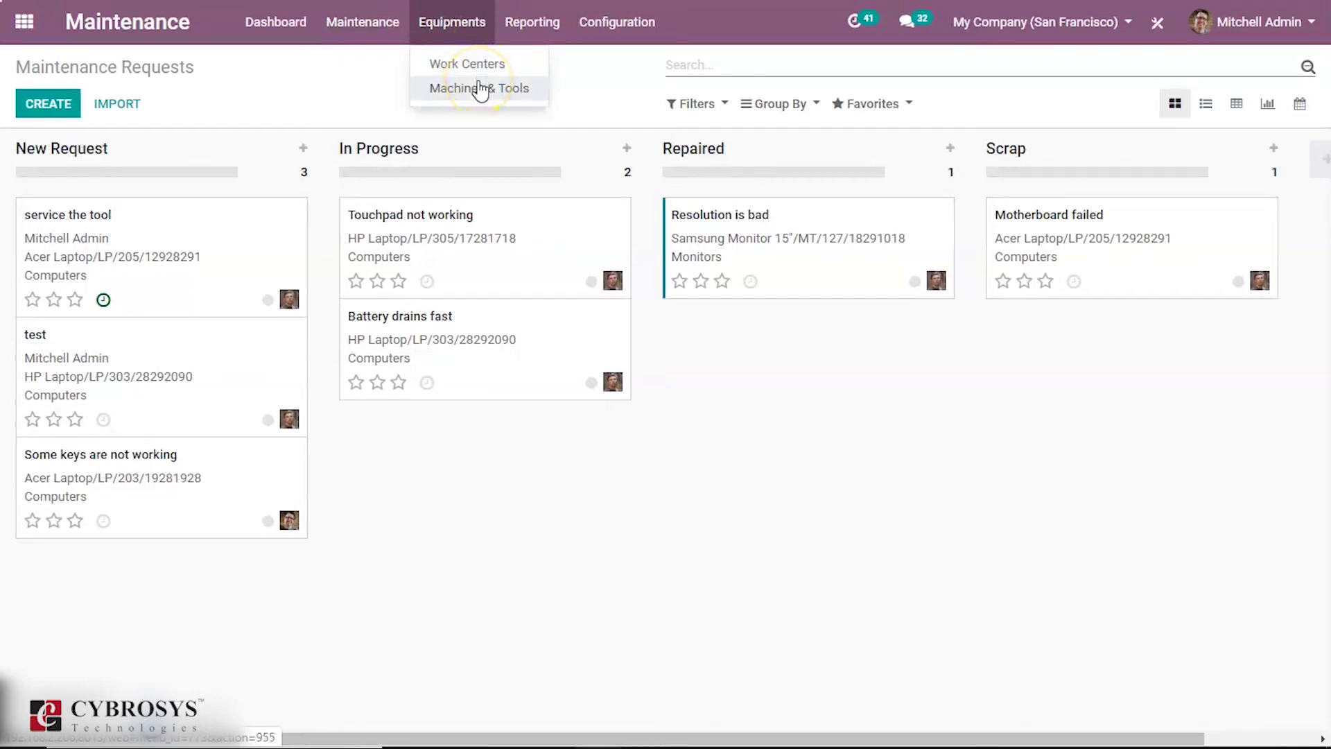
{"action": "left_click", "coordinate": [480, 89]}
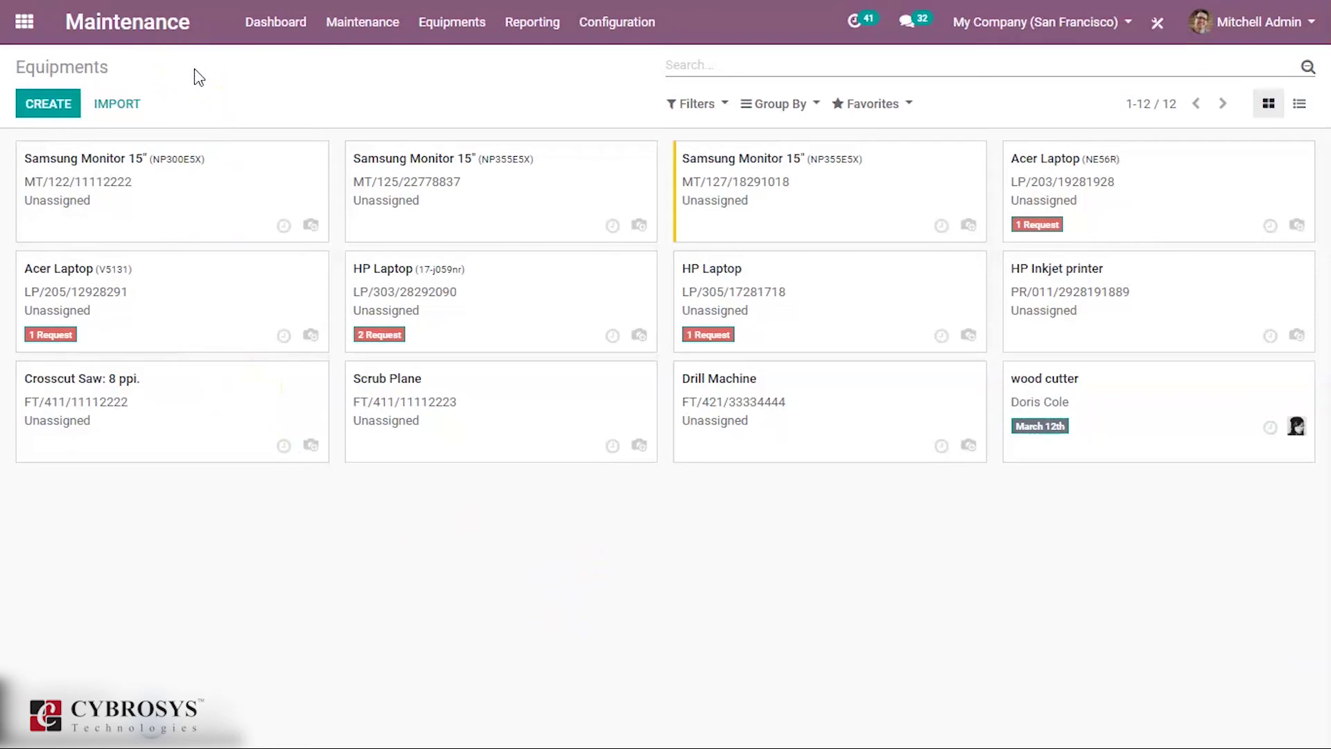
Create a new equipment record named "Cutting blade" in the Furniture Tools category.
{"action": "left_click", "coordinate": [61, 111]}
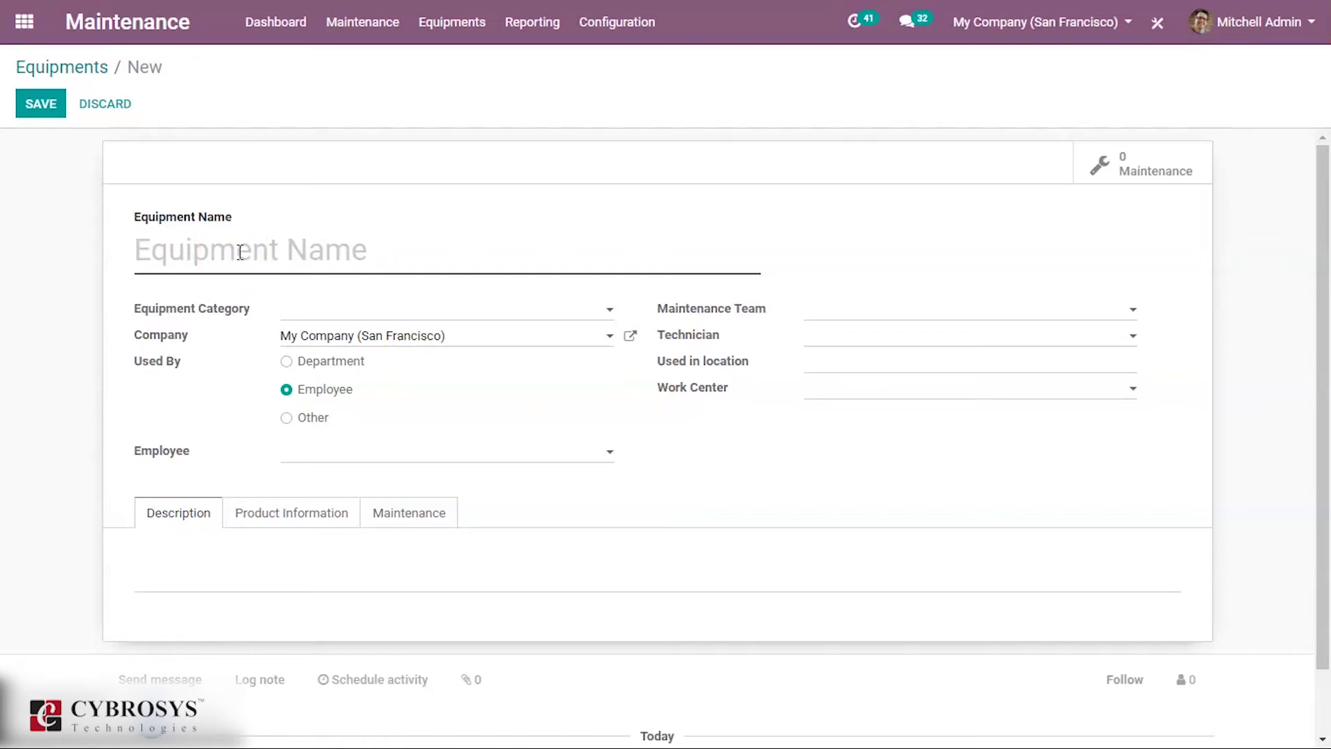
{"action": "type", "text": "C"}
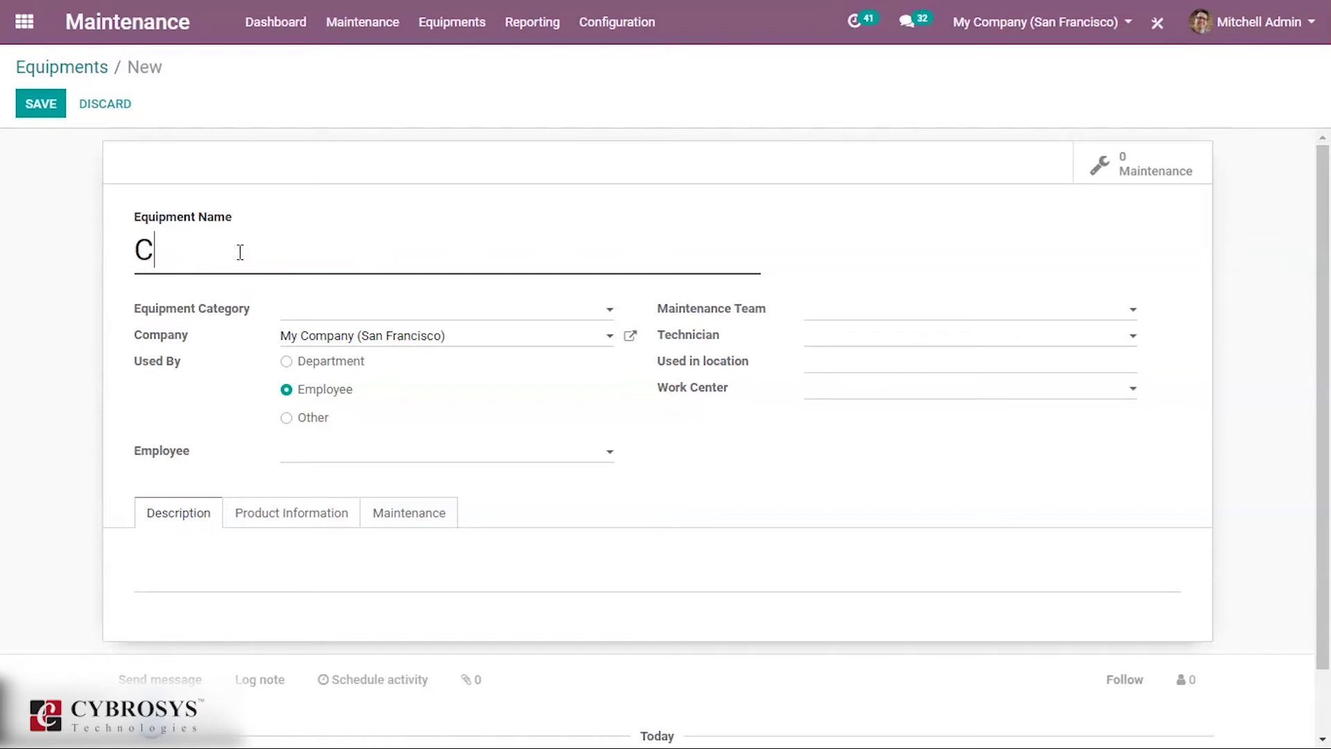
{"action": "type", "text": "utting "}
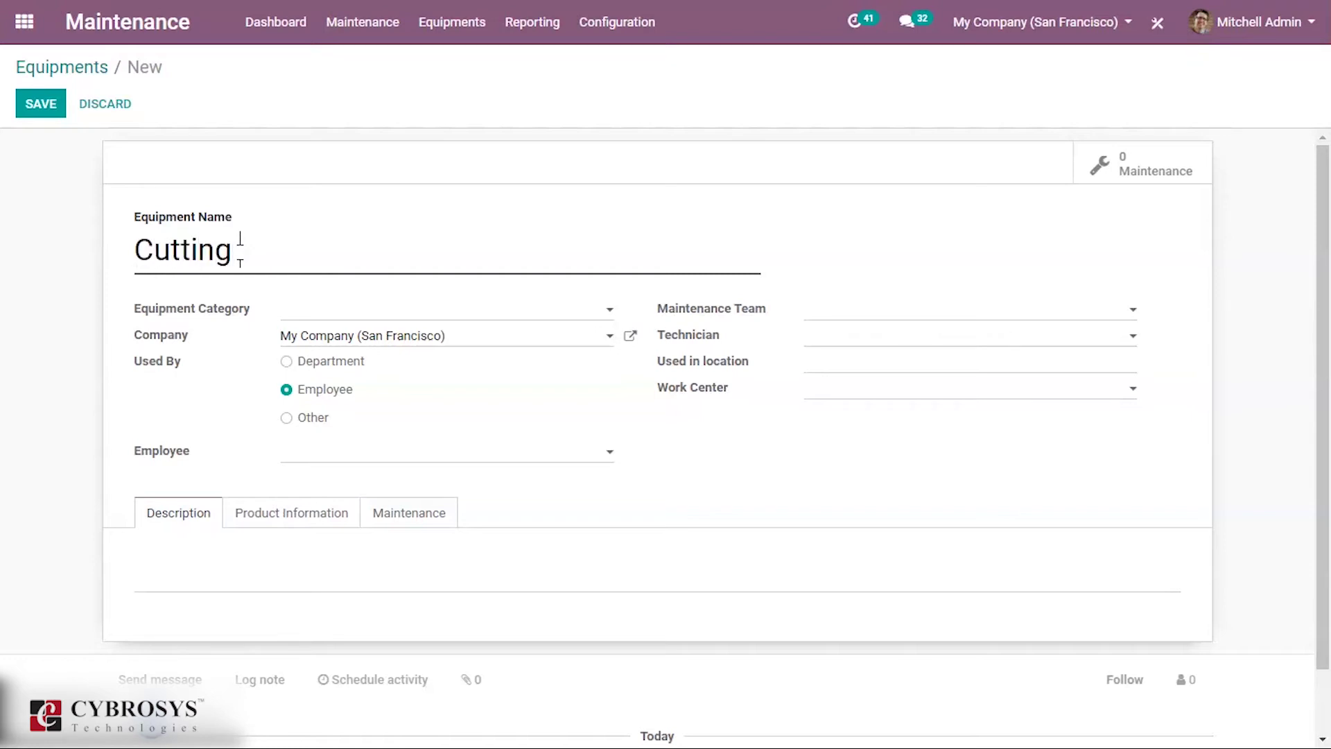
{"action": "type", "text": "blade"}
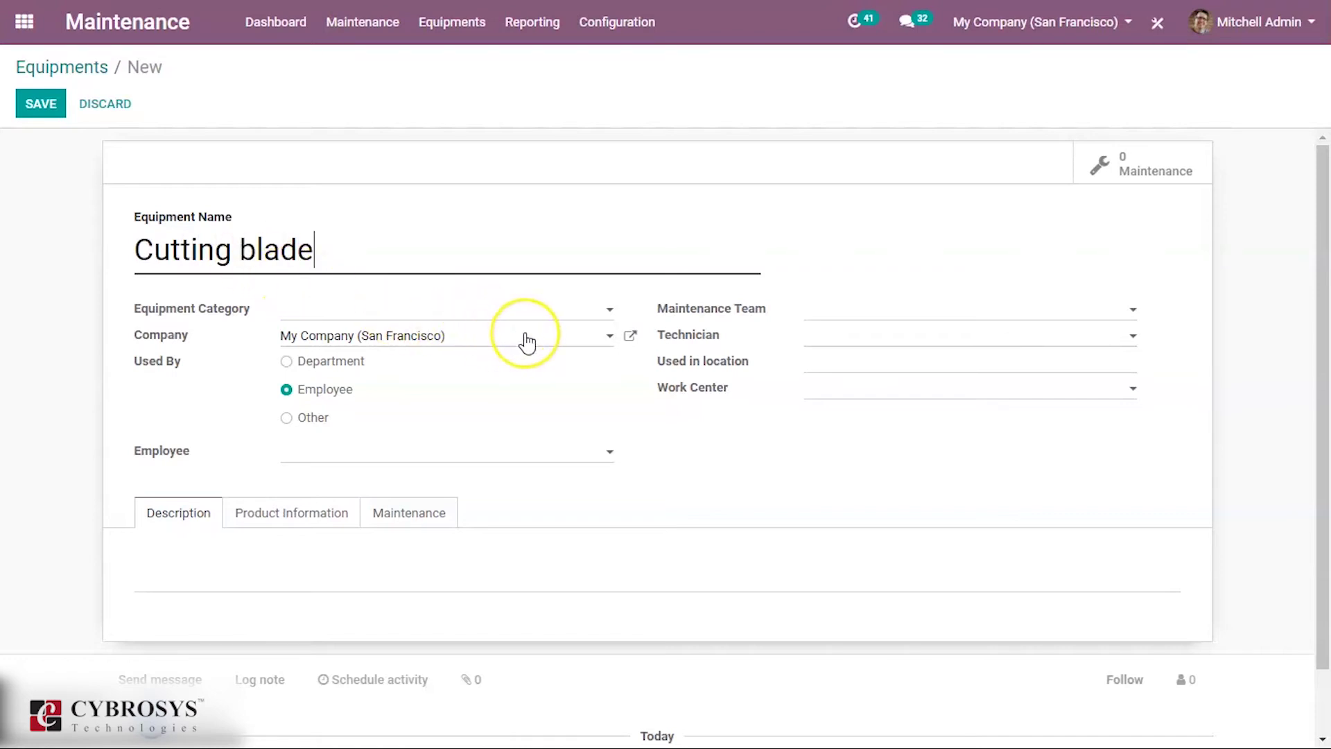
{"action": "left_click", "coordinate": [556, 318]}
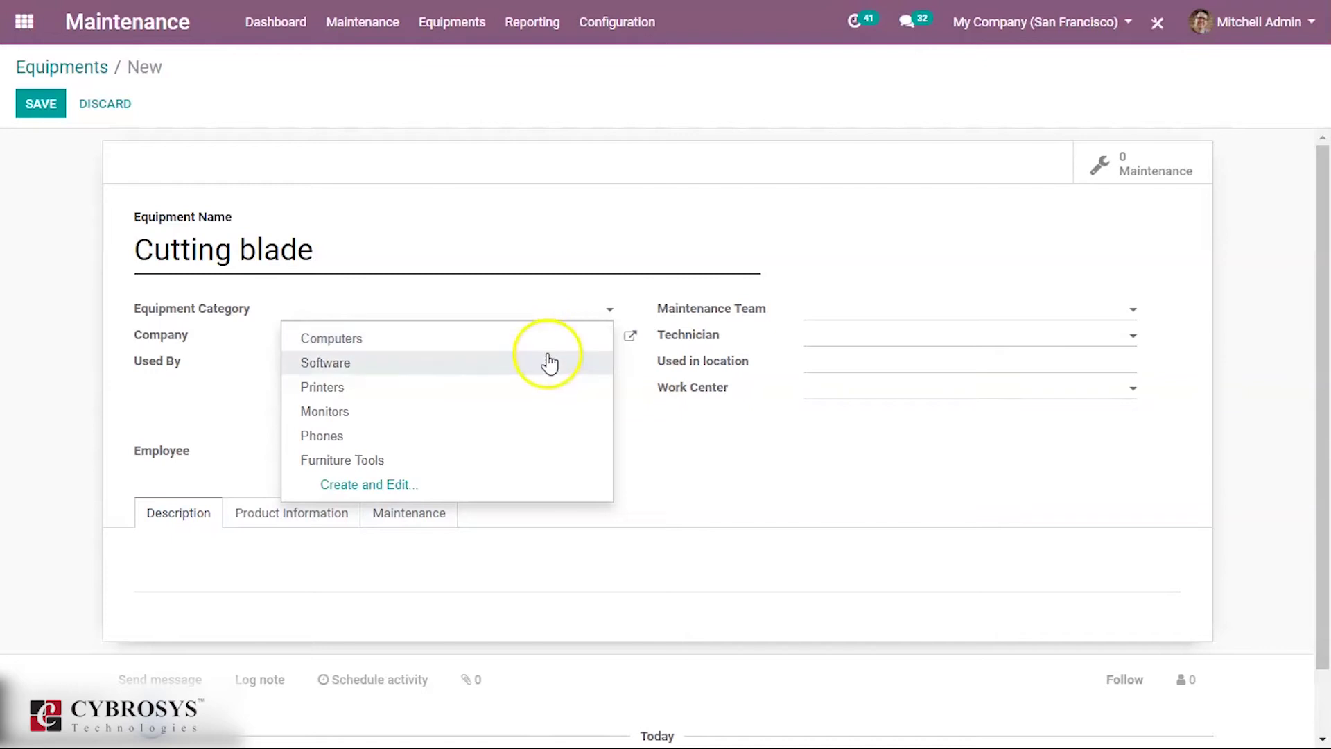
{"action": "left_click", "coordinate": [521, 460]}
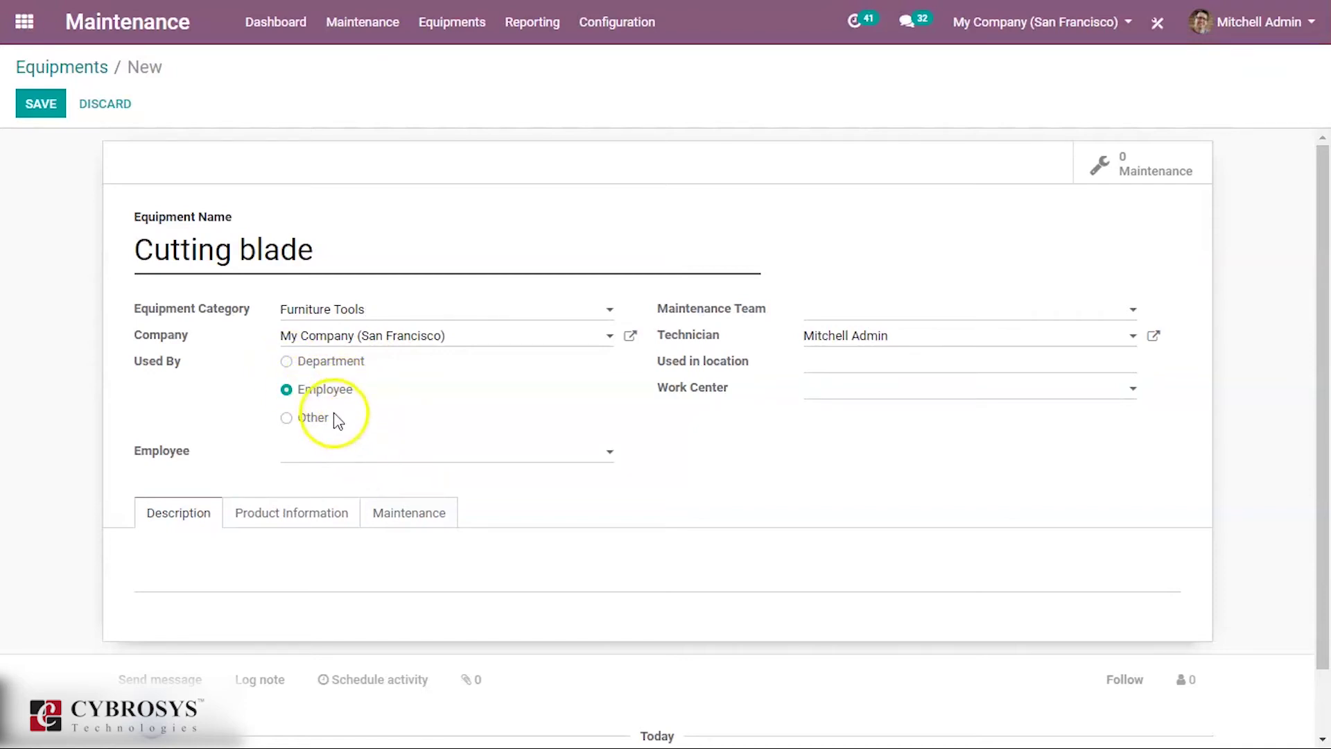
Set the equipment's Used By option to Employee and choose the first listed employee, after trying Department and Other.
{"action": "left_click", "coordinate": [286, 361]}
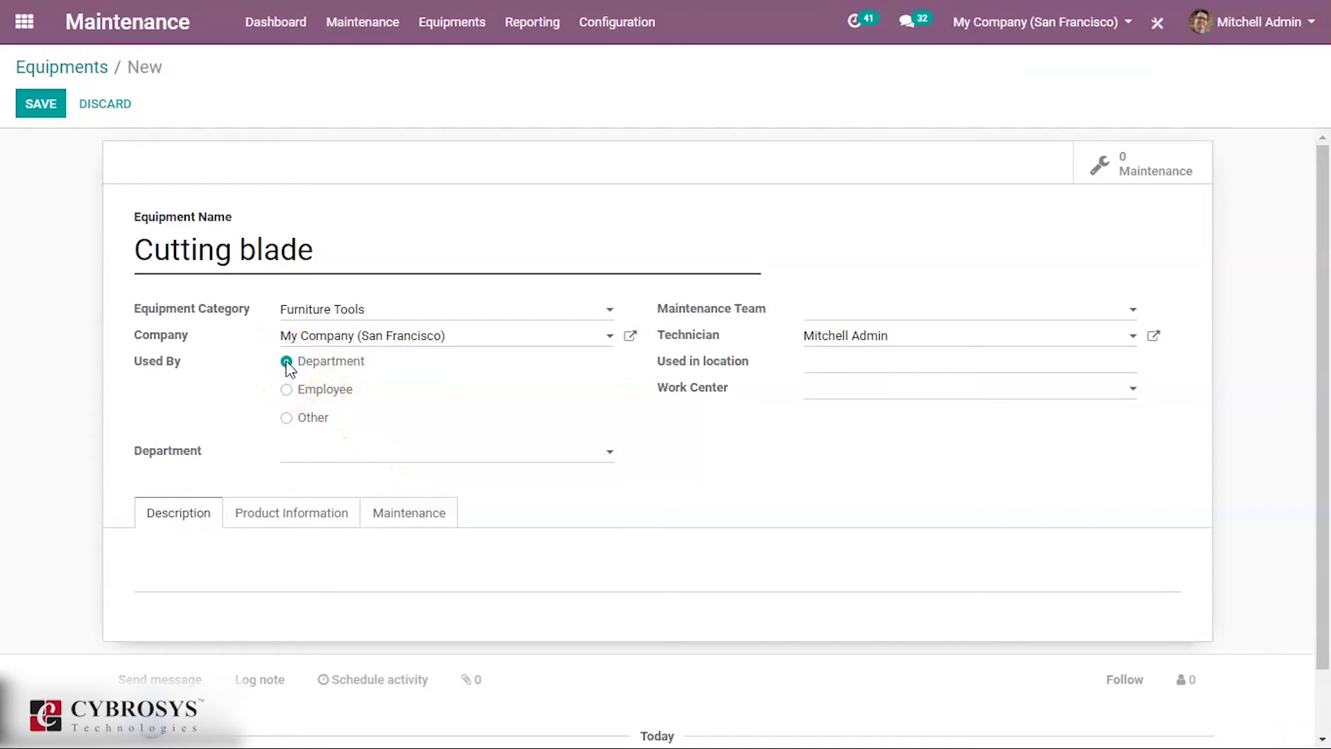
{"action": "left_click", "coordinate": [286, 417]}
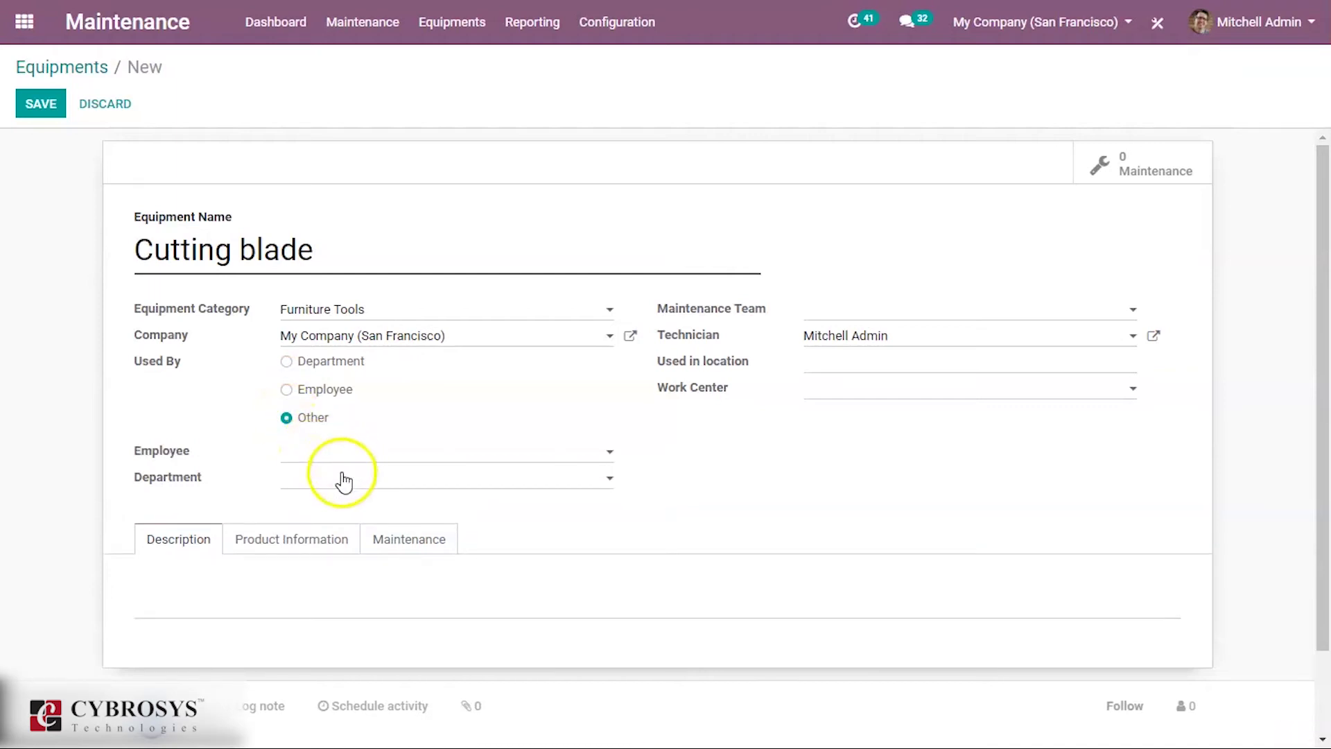
{"action": "left_click", "coordinate": [286, 390]}
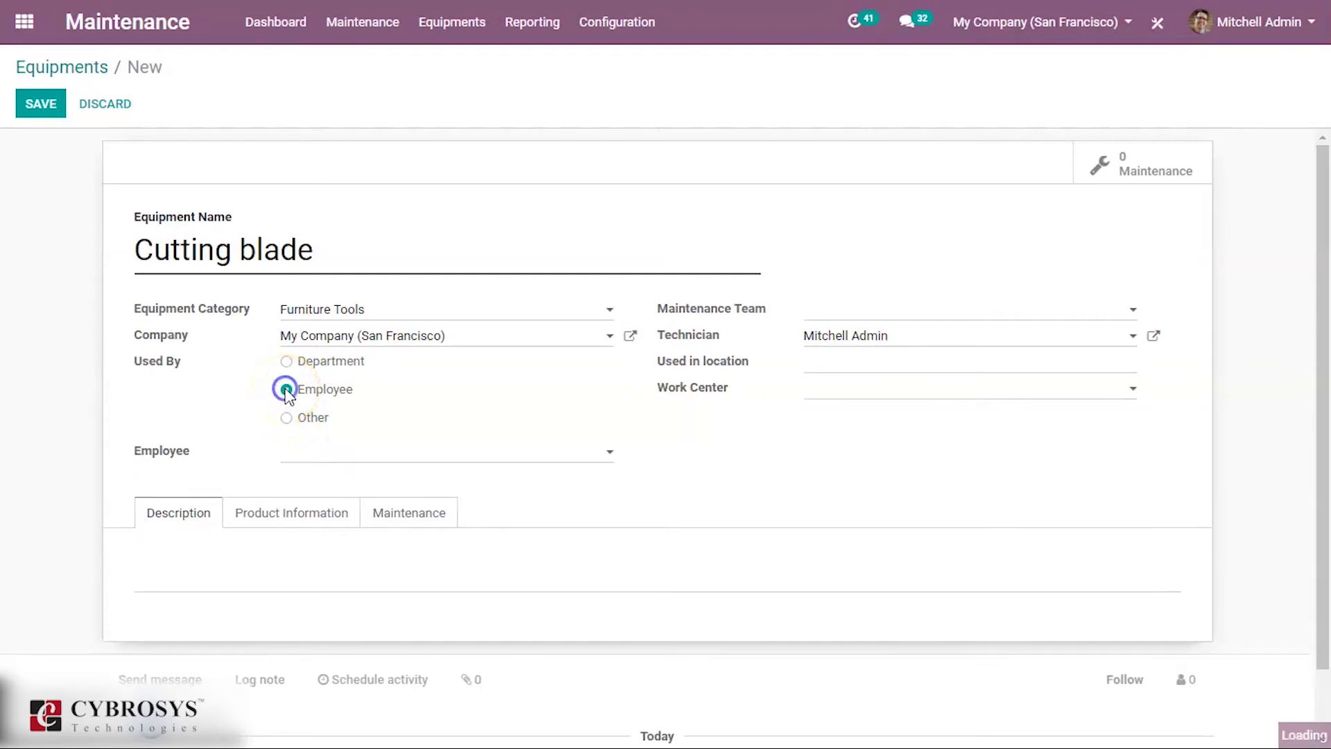
{"action": "left_click", "coordinate": [349, 456]}
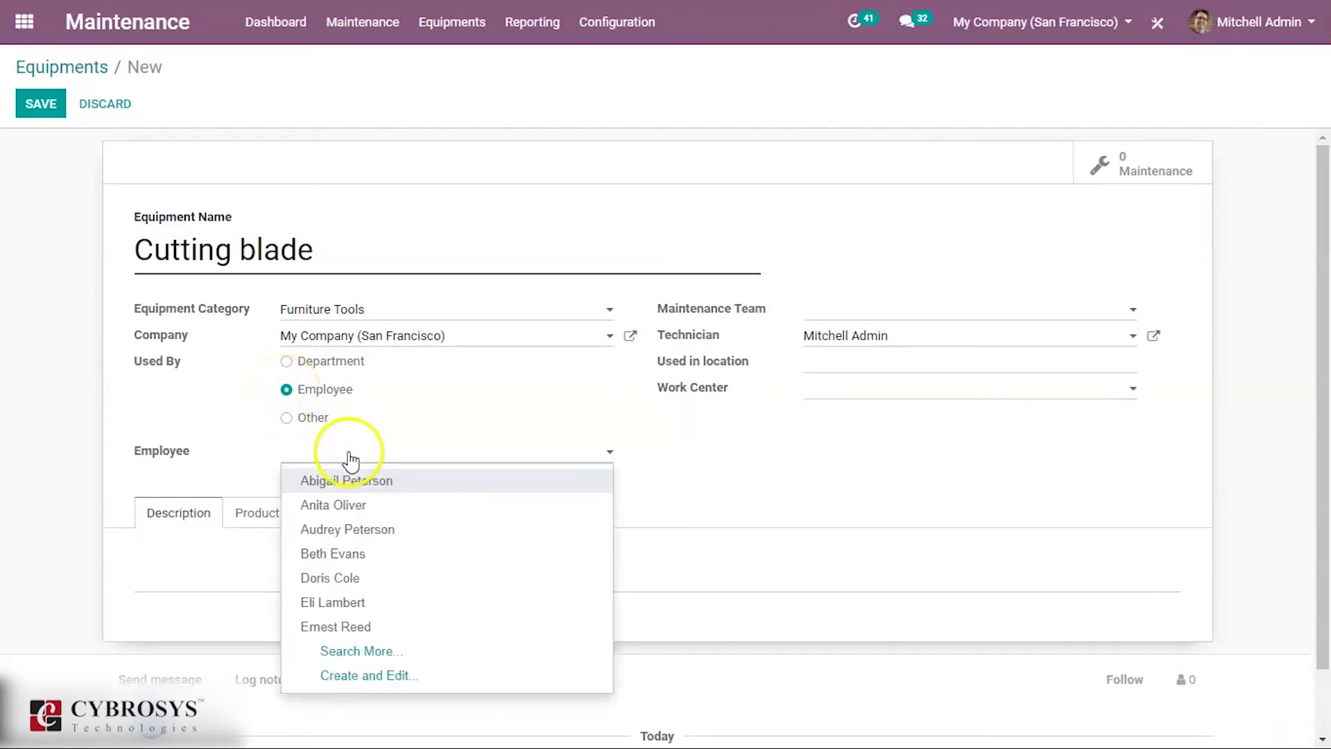
{"action": "left_click", "coordinate": [354, 481]}
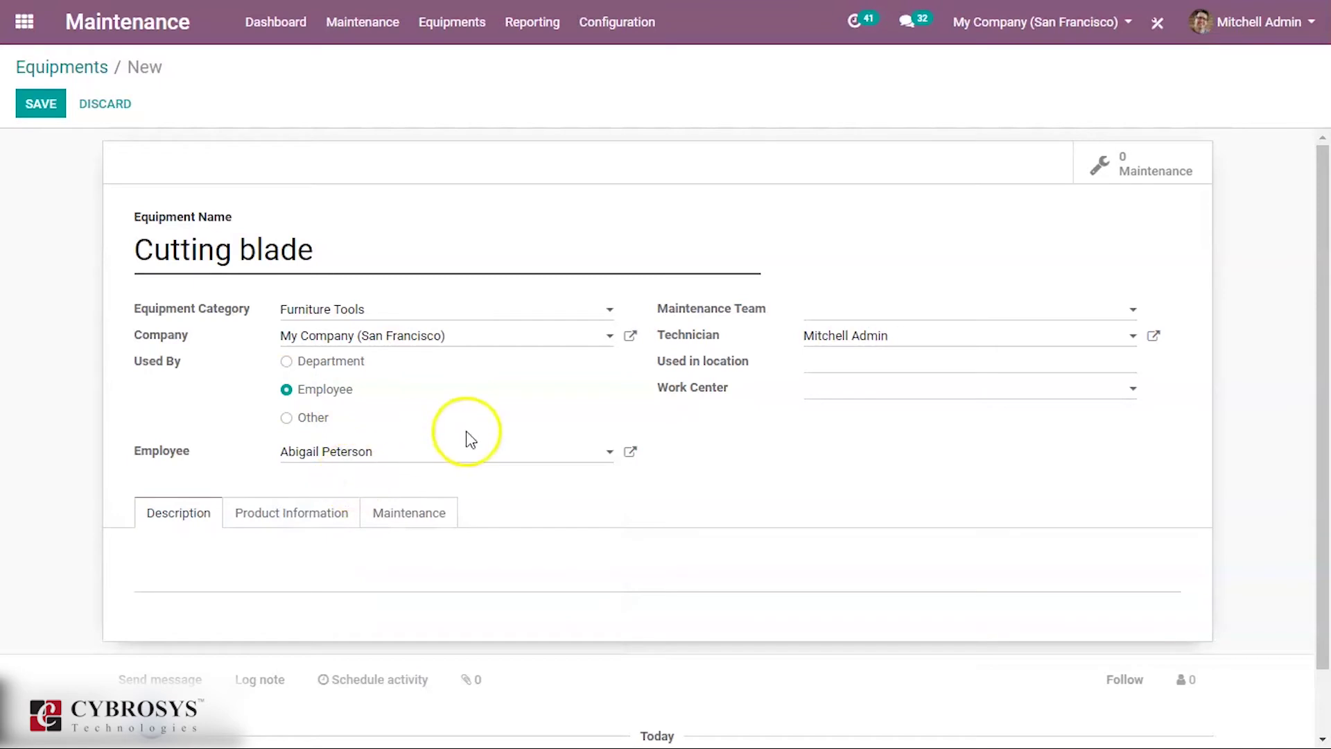
Set the equipment's maintenance team to "main team of maintenance" and view its product information fields.
{"action": "left_click", "coordinate": [844, 312]}
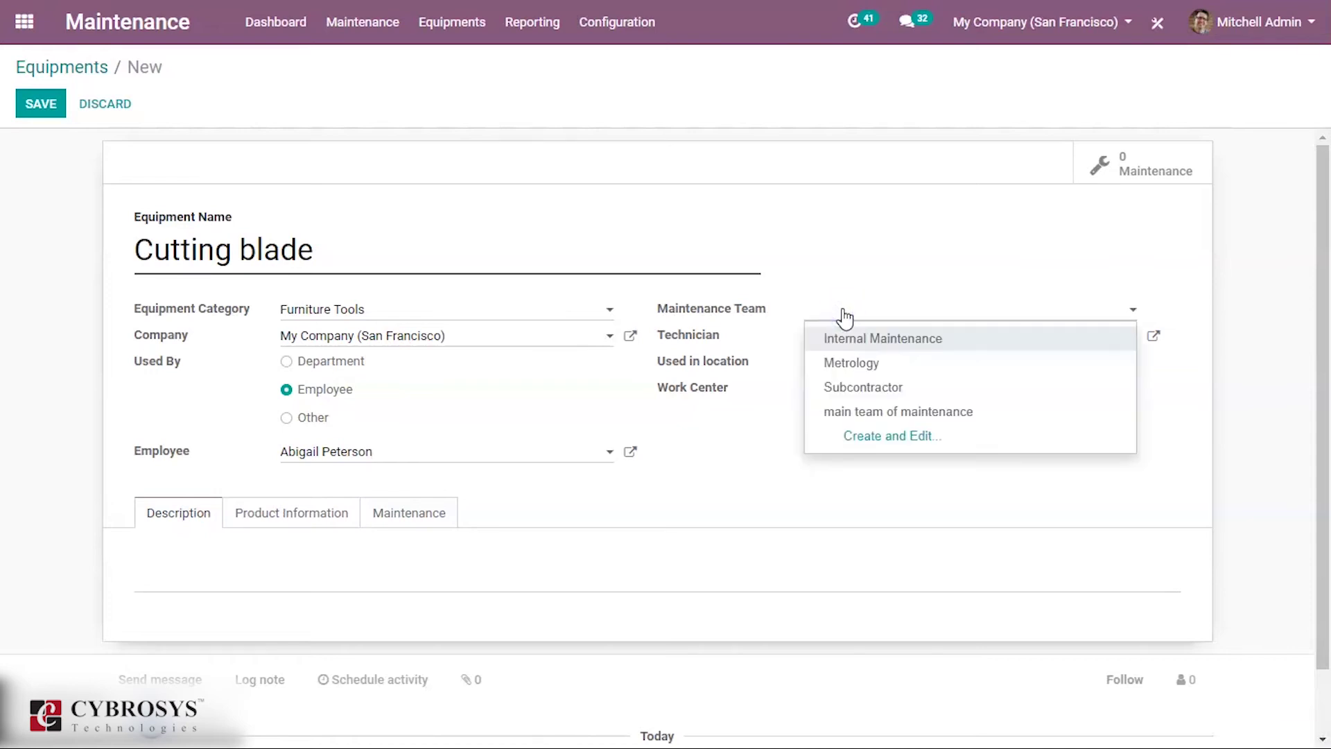
{"action": "left_click", "coordinate": [850, 418]}
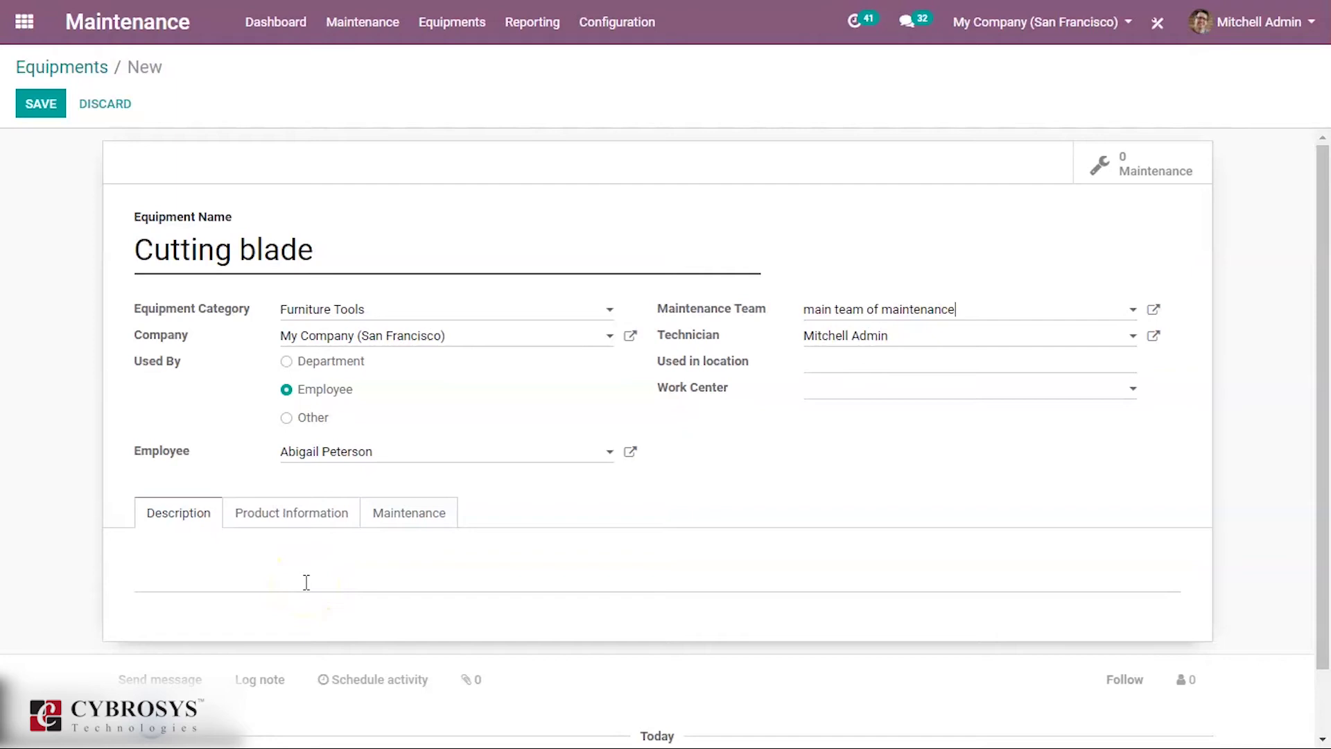
{"action": "left_click", "coordinate": [300, 517]}
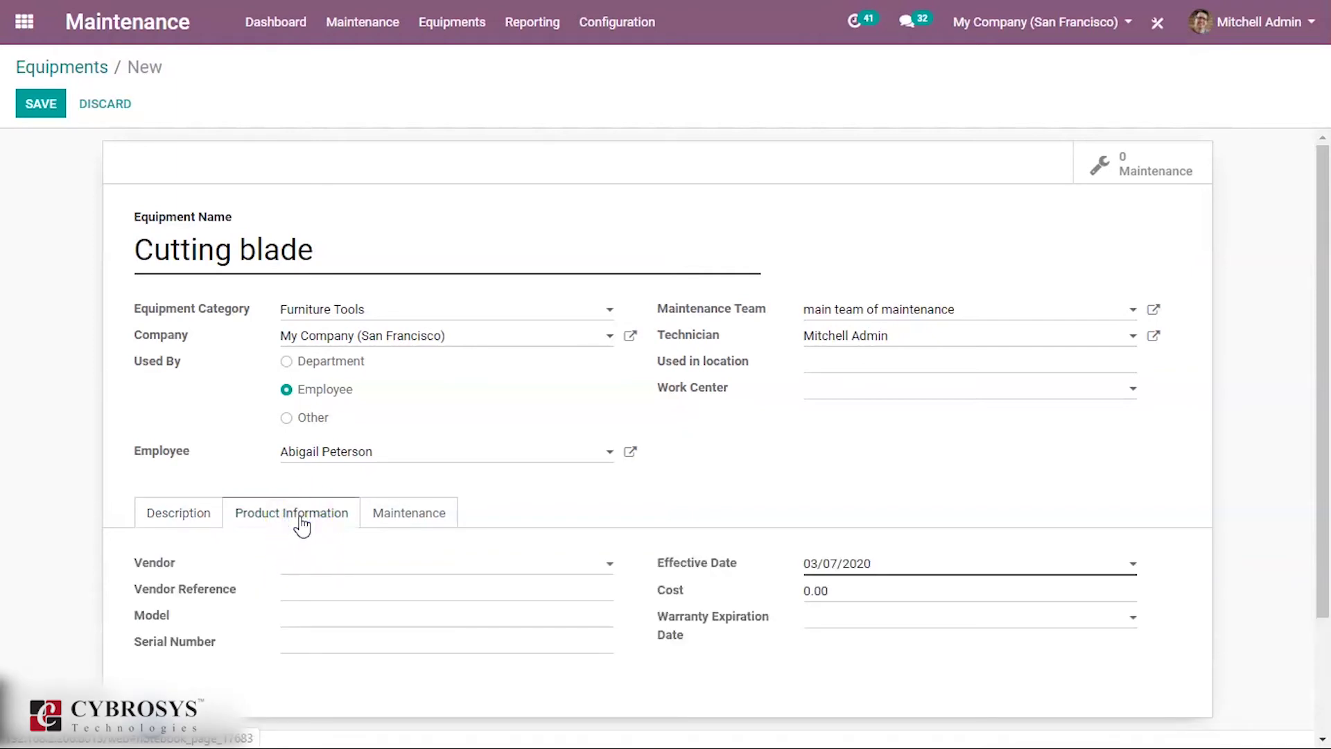
{"action": "left_click", "coordinate": [318, 570]}
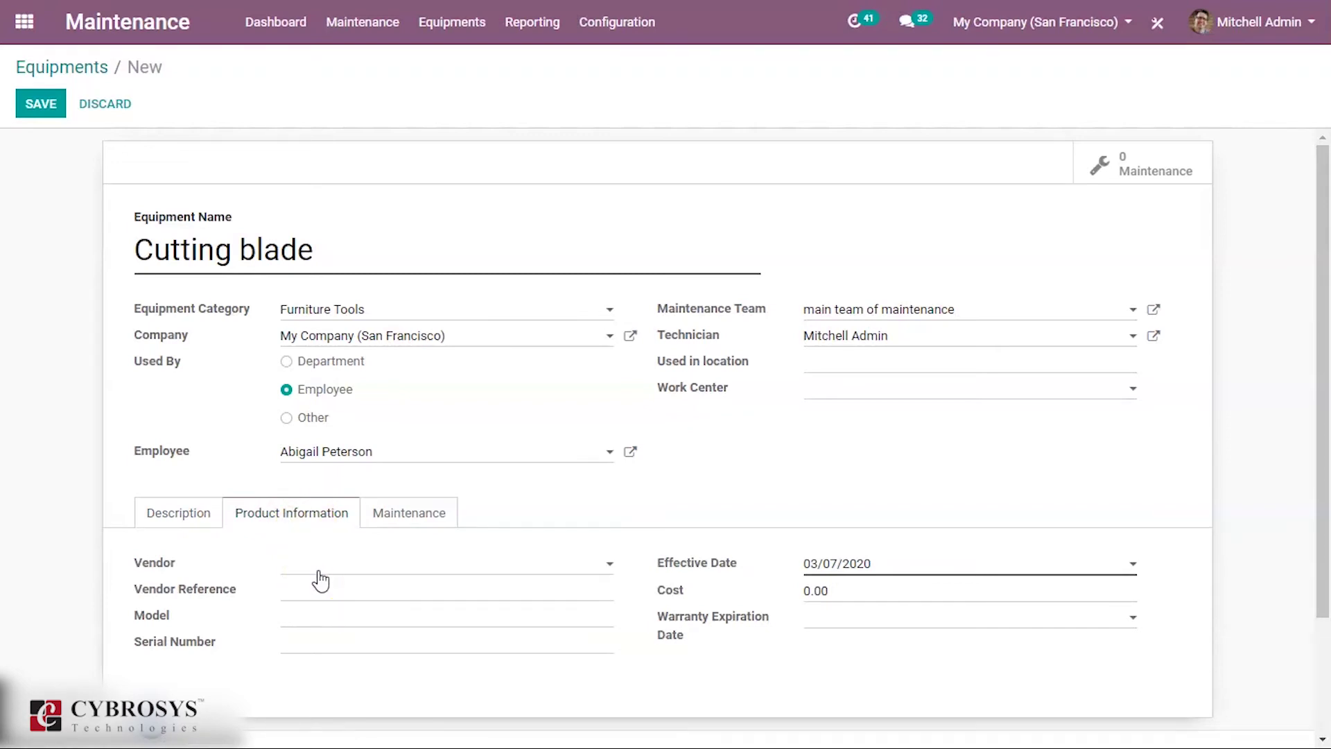
Set the preventive maintenance frequency to 5 days and the maintenance duration to 1 hour, and save the equipment.
{"action": "left_click", "coordinate": [395, 514]}
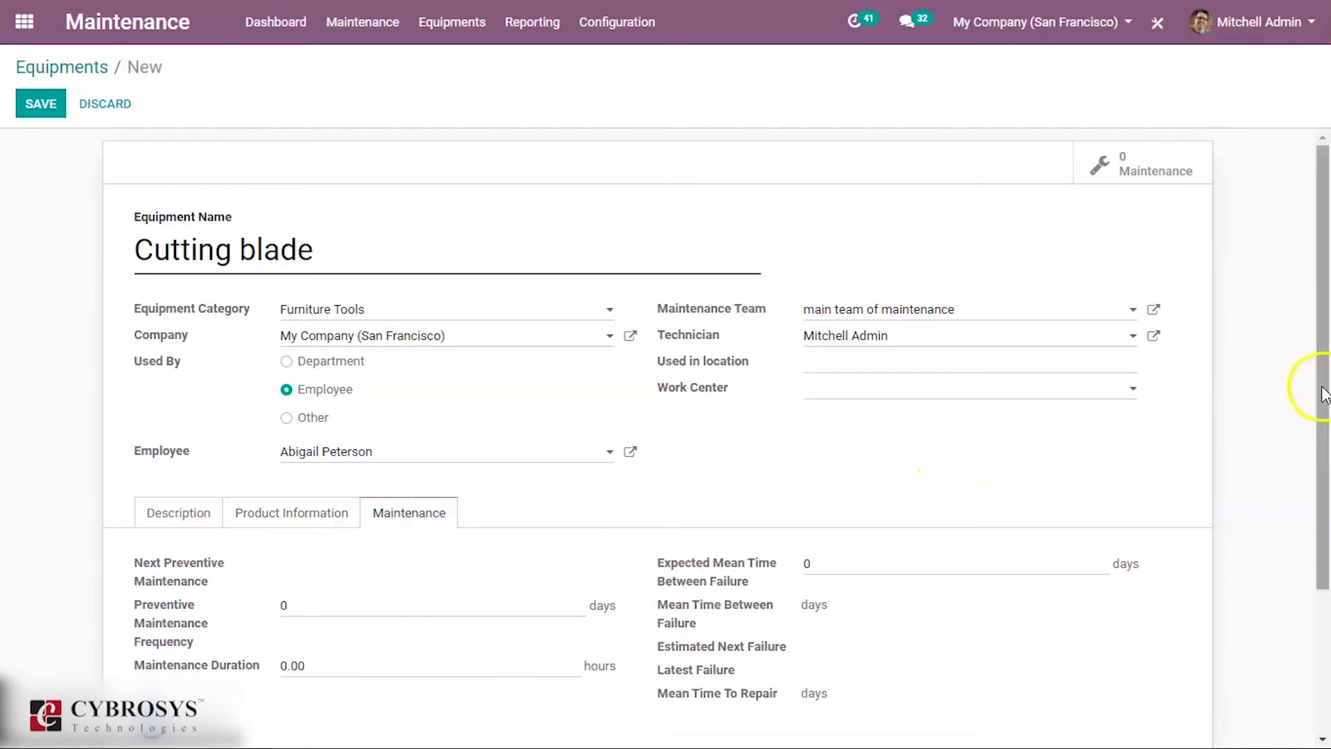
{"action": "scroll", "coordinate": [1322, 394], "scroll_direction": "down", "scroll_amount": 1}
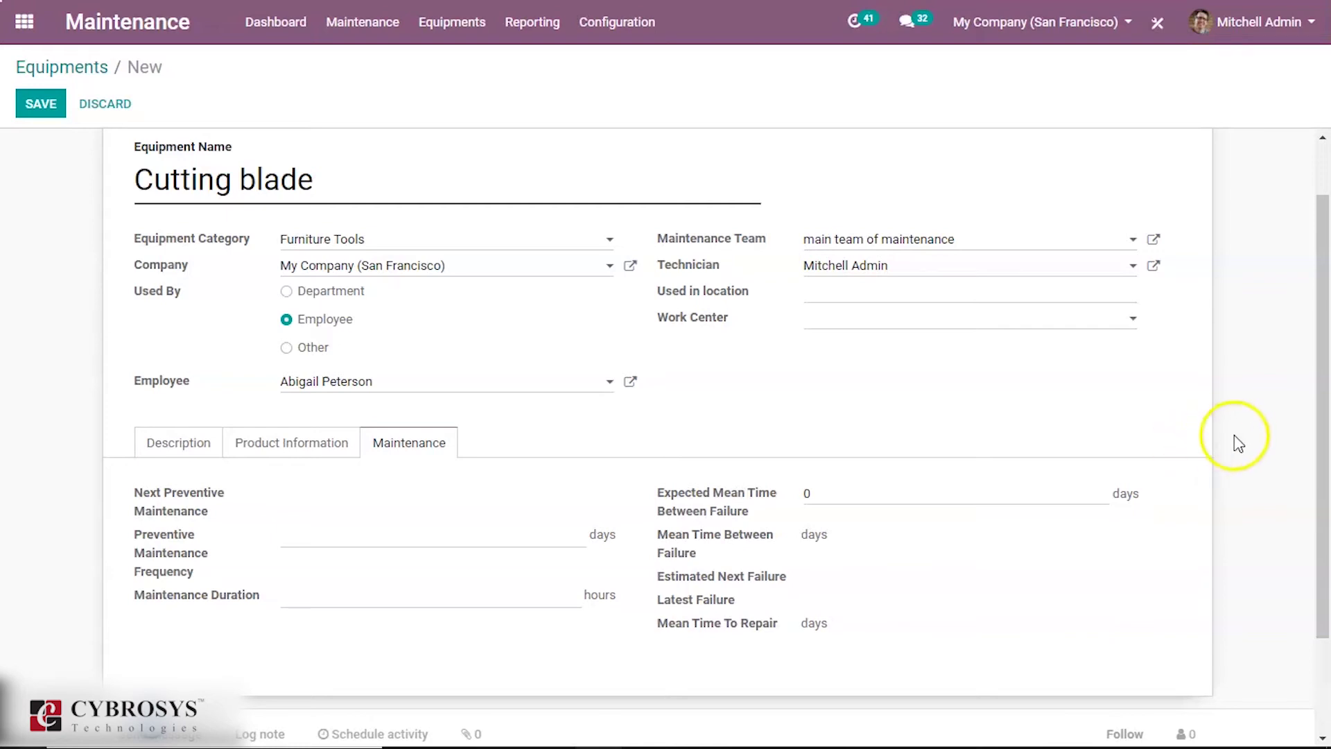
{"action": "left_click", "coordinate": [456, 533]}
{"action": "type", "text": "5"}
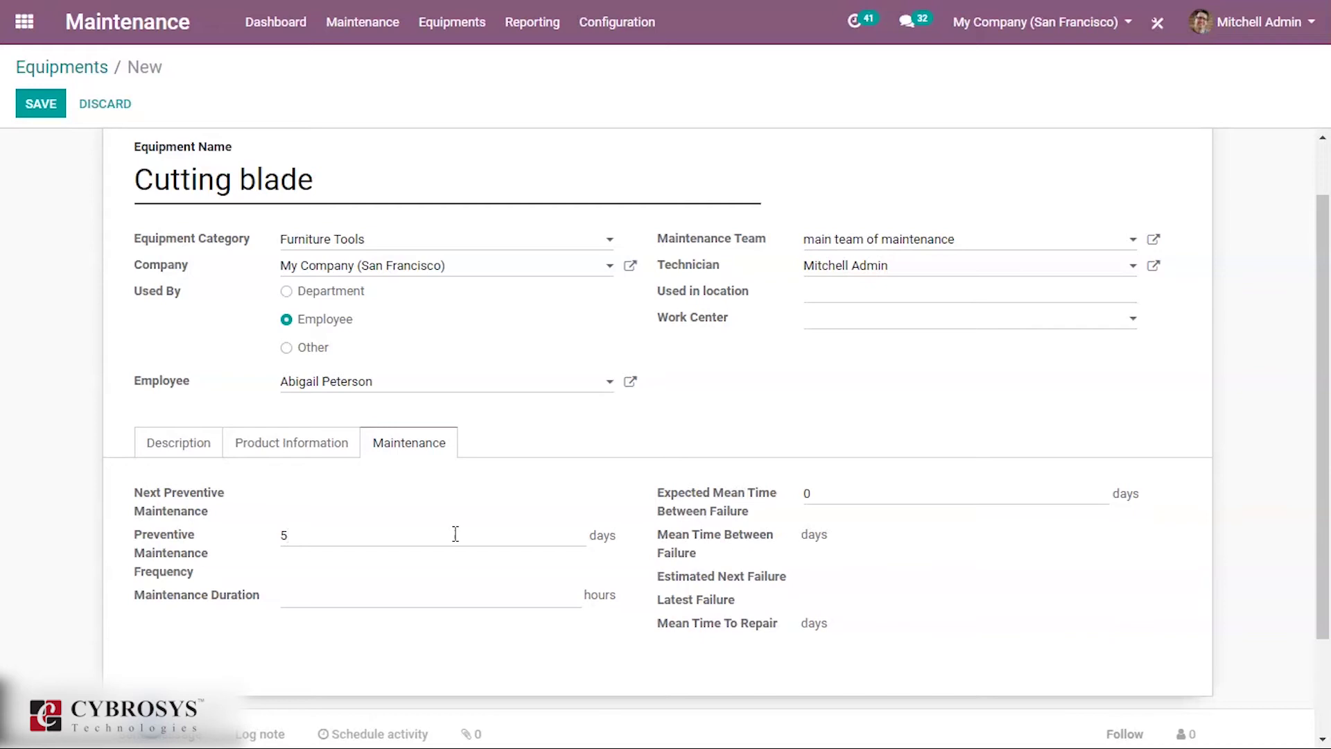
{"action": "left_click", "coordinate": [446, 602]}
{"action": "left_click", "coordinate": [271, 552]}
{"action": "left_click", "coordinate": [302, 594]}
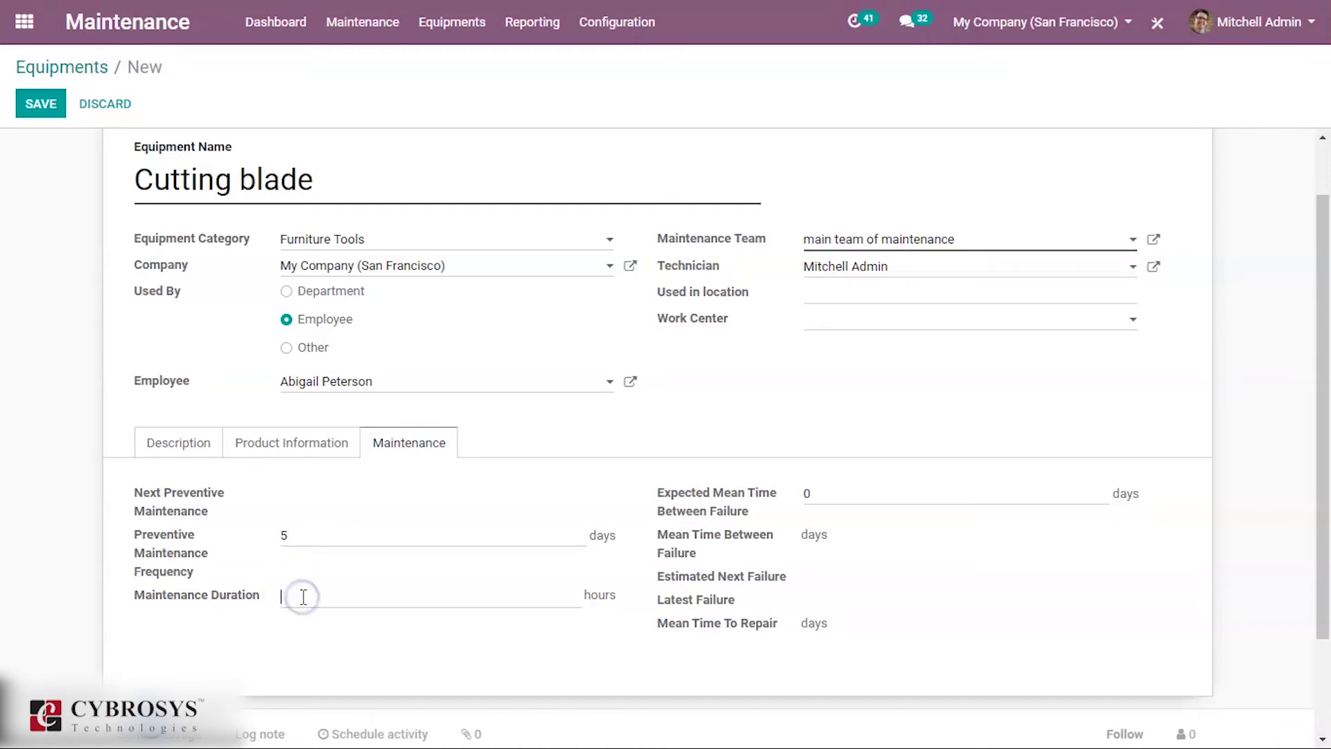
{"action": "type", "text": "1"}
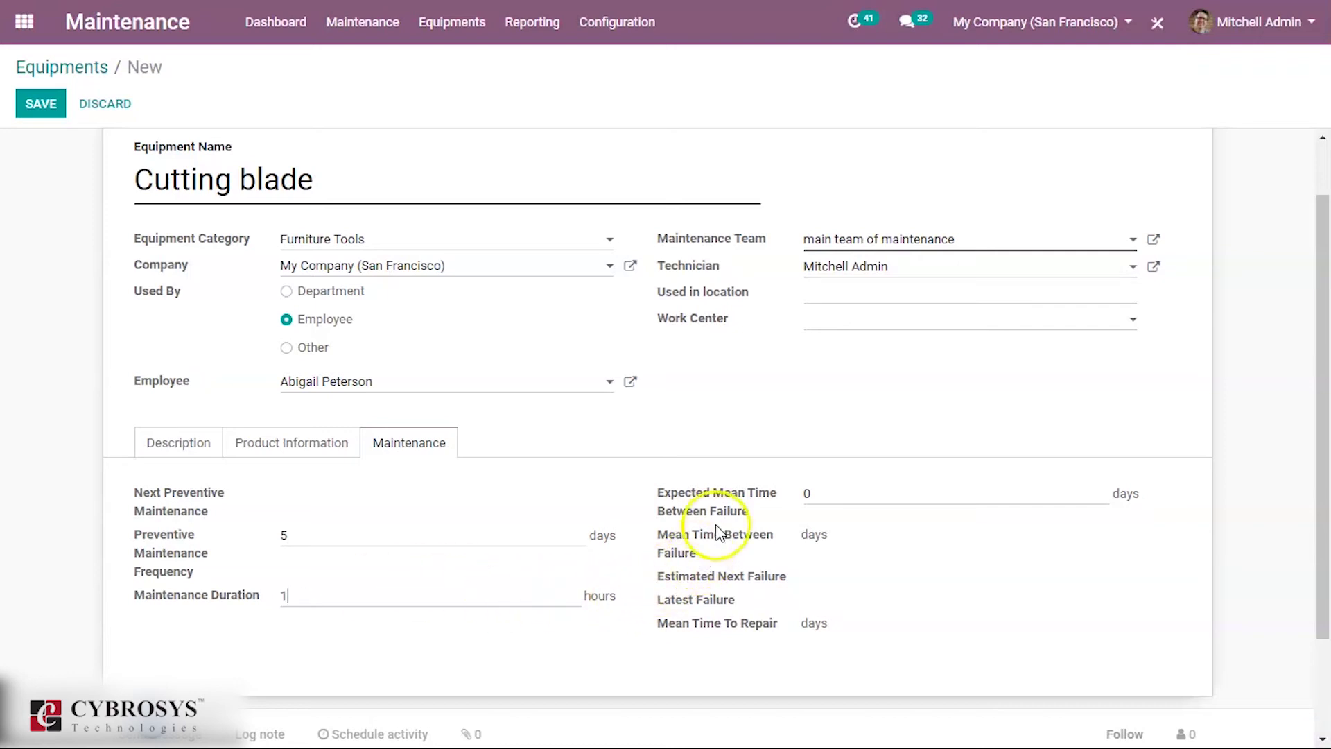
{"action": "mouse_move", "coordinate": [737, 519]}
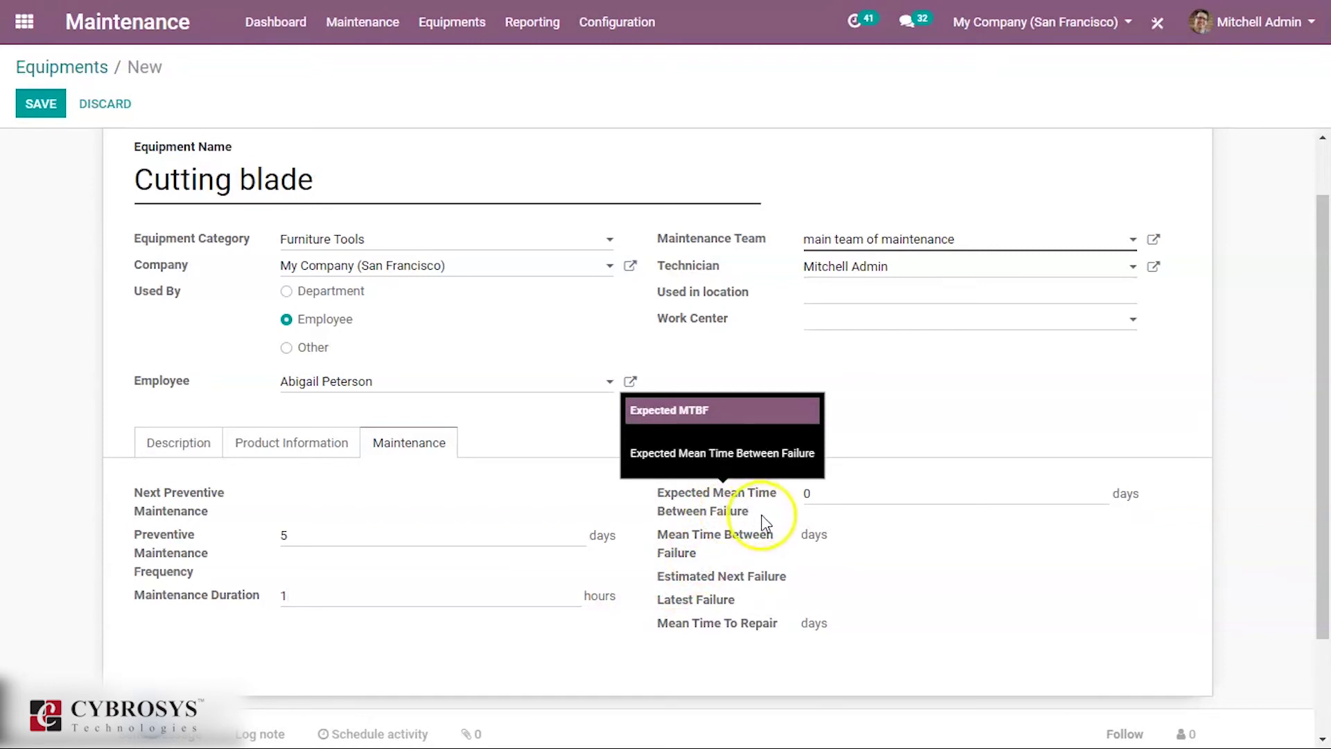
{"action": "left_click", "coordinate": [819, 496]}
{"action": "key", "text": "alt+s"}
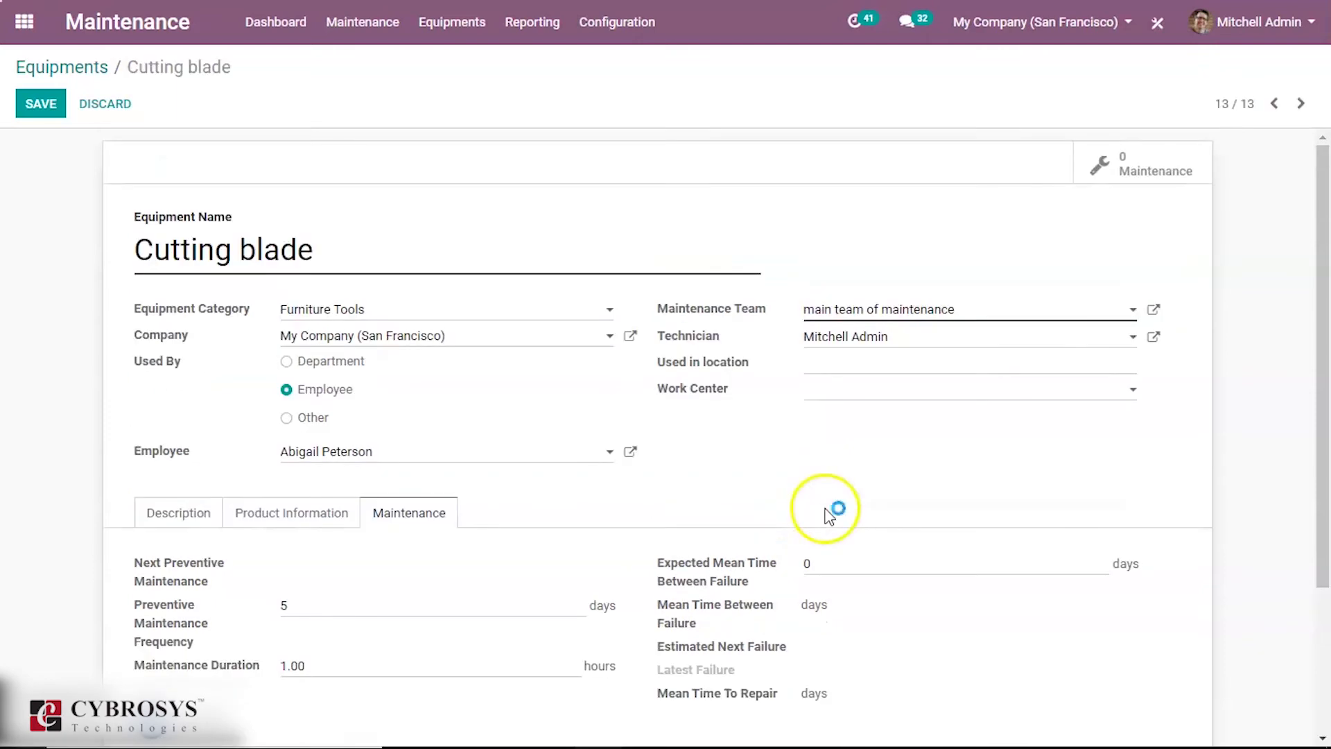
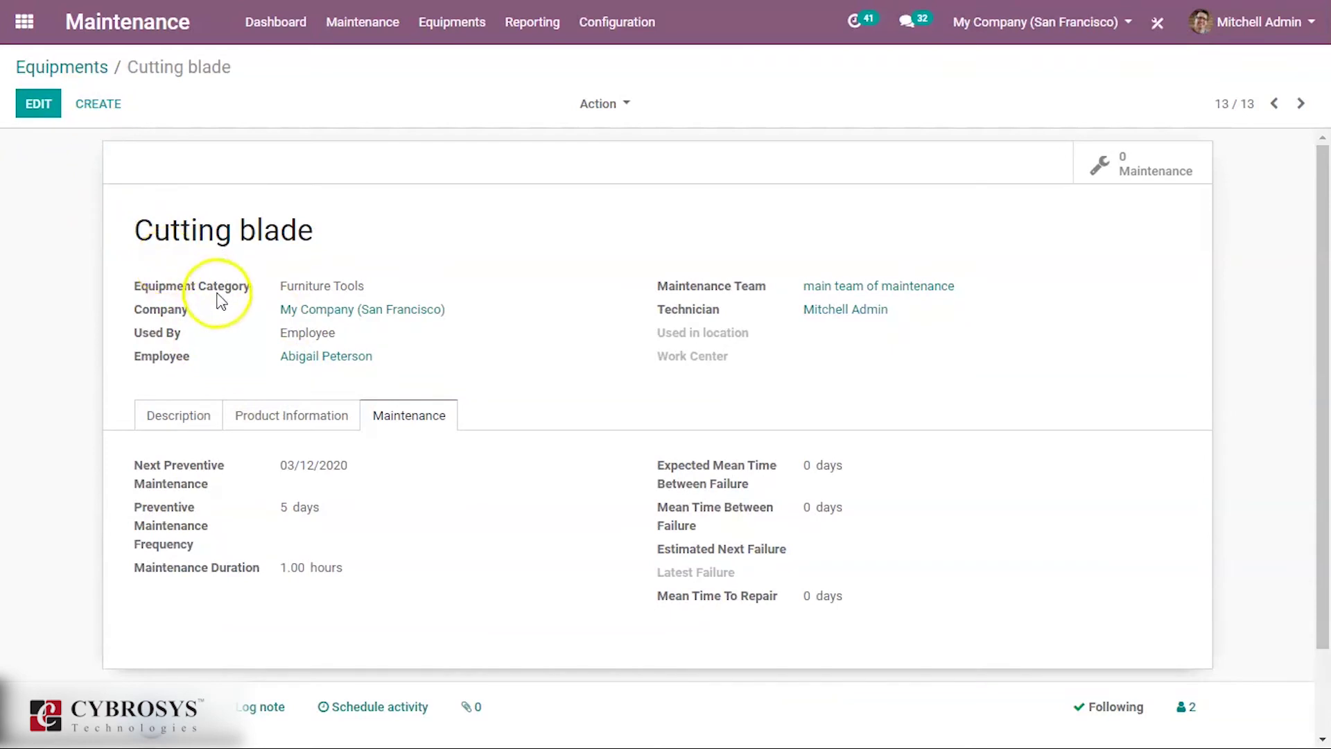
Go from the equipment overview to the work centers list and view the blank form for a new work center.
{"action": "left_click", "coordinate": [83, 67]}
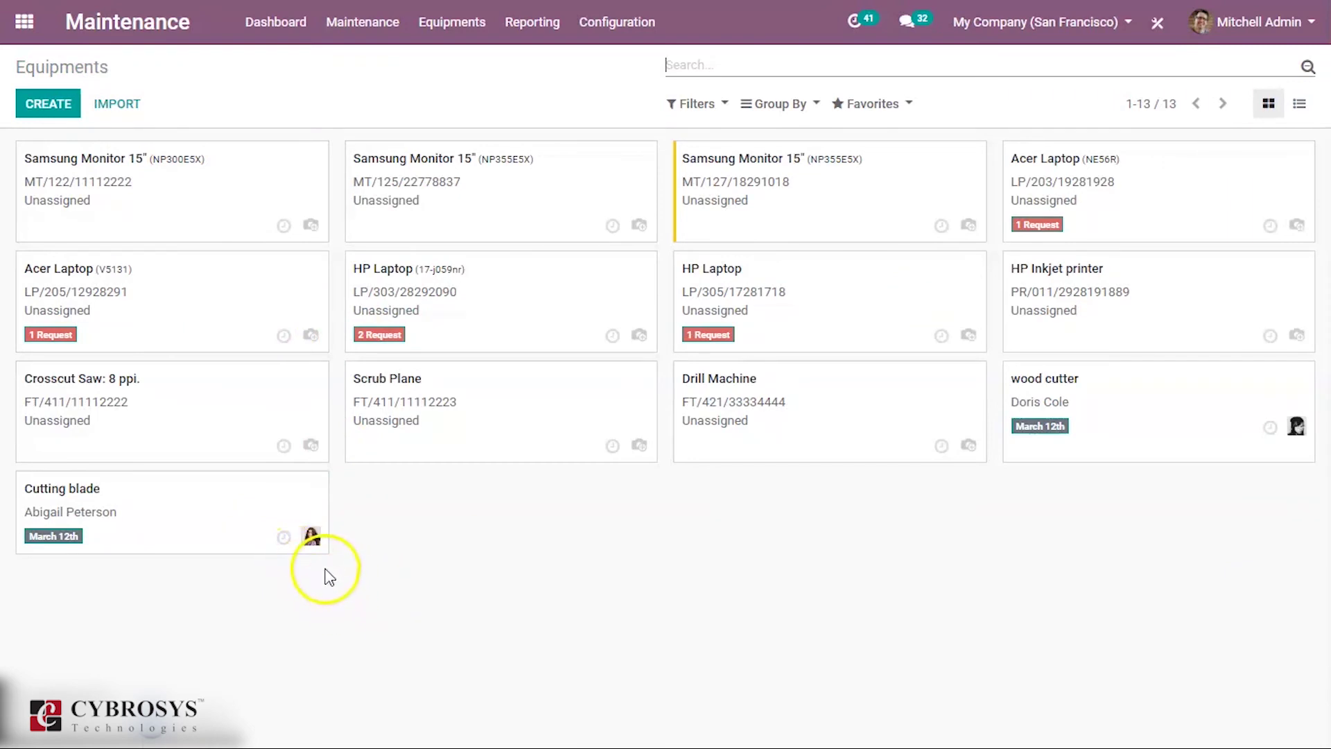
{"action": "left_click", "coordinate": [212, 550]}
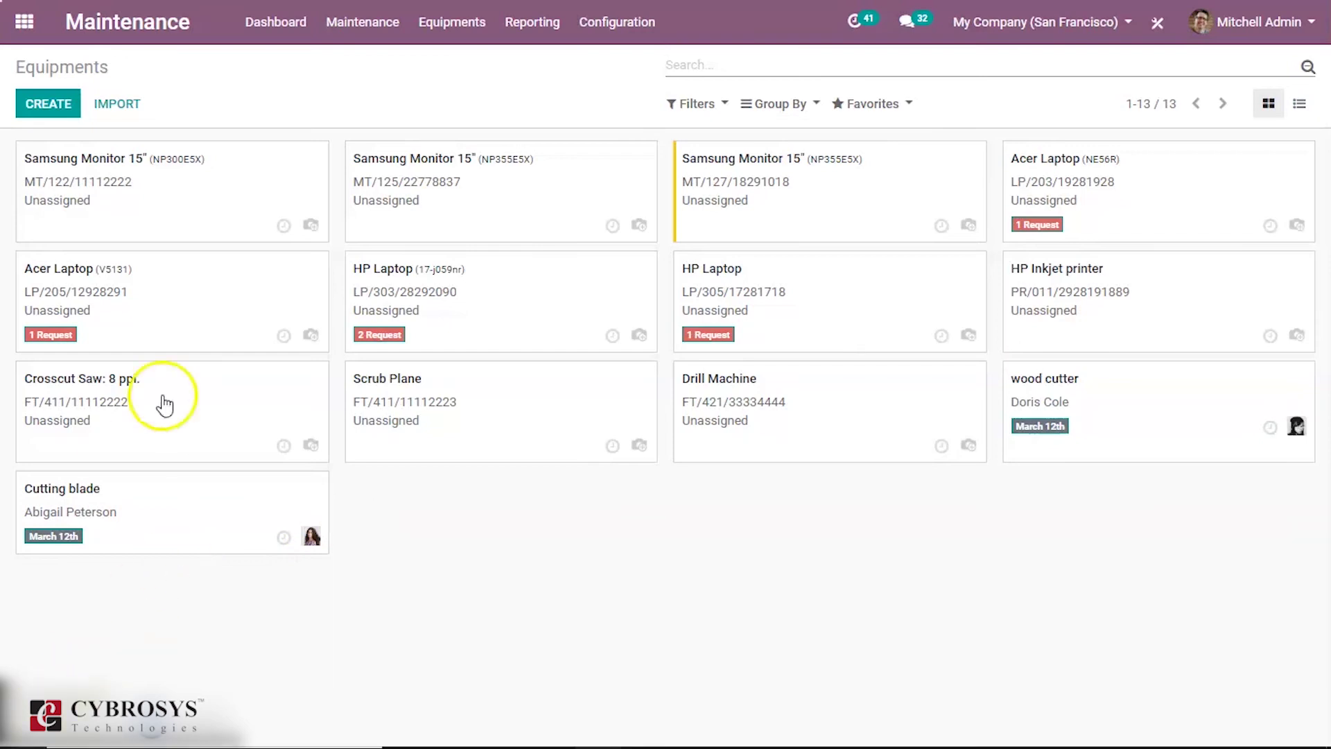
{"action": "left_click", "coordinate": [449, 26]}
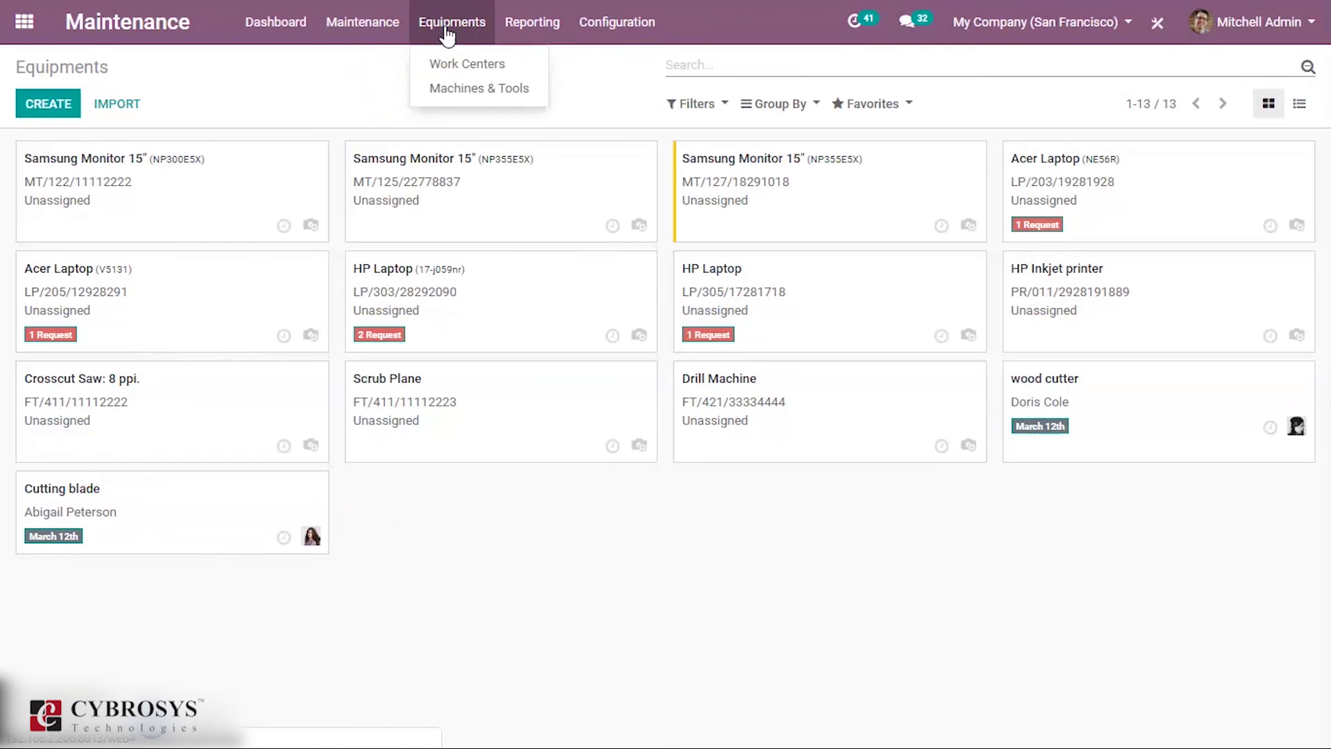
{"action": "left_click", "coordinate": [454, 62]}
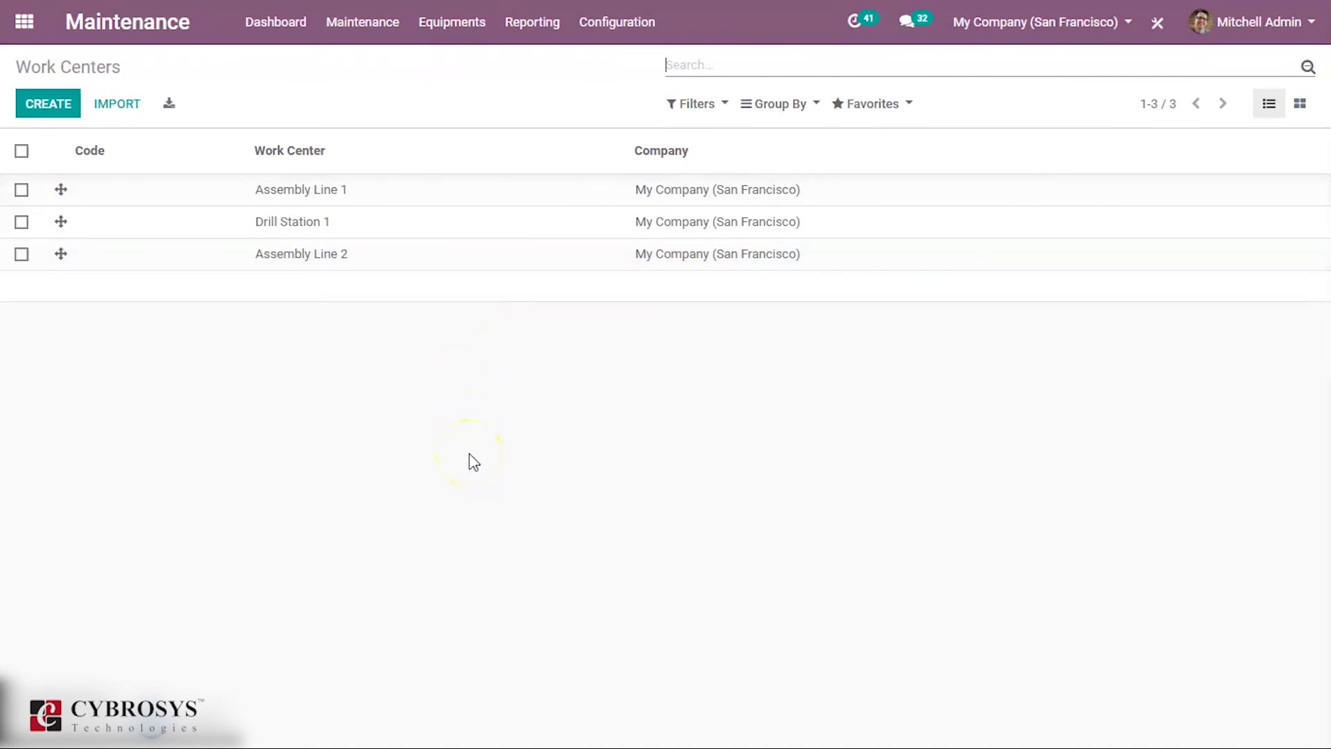
{"action": "left_click", "coordinate": [404, 450]}
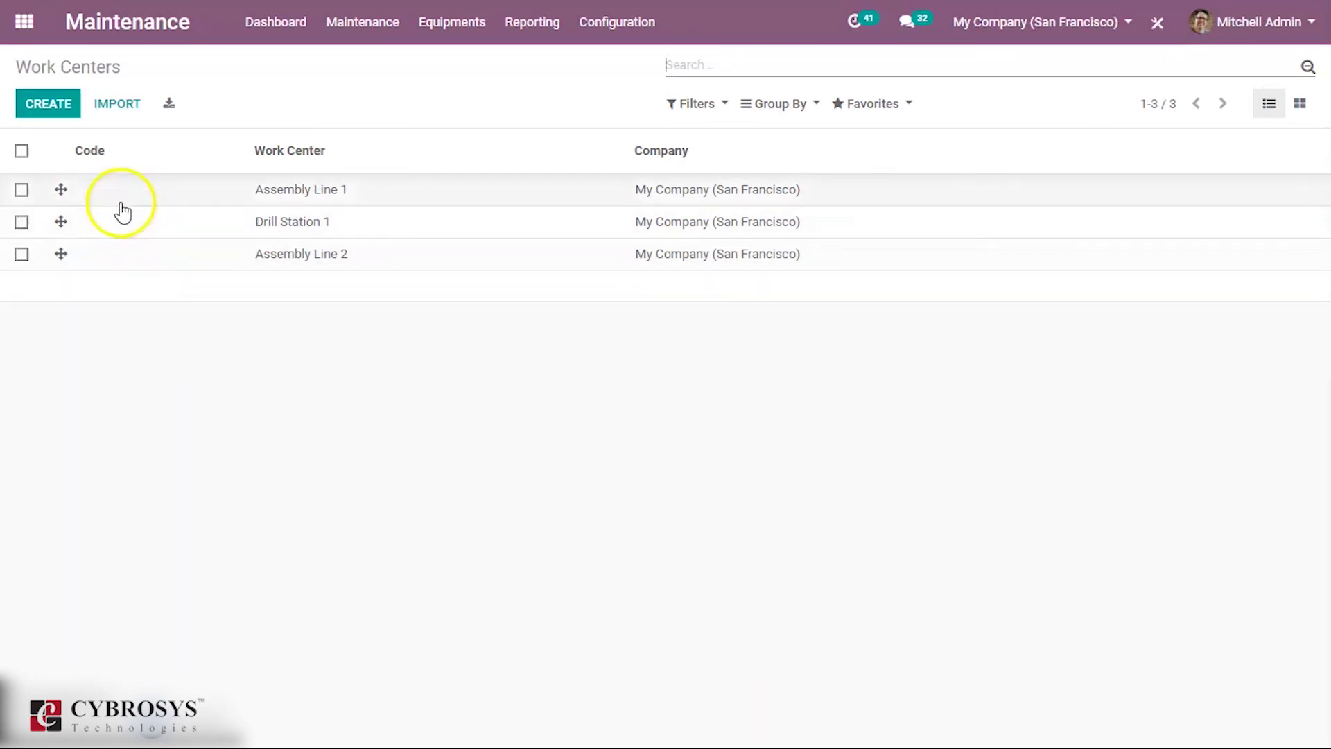
{"action": "left_click", "coordinate": [63, 109]}
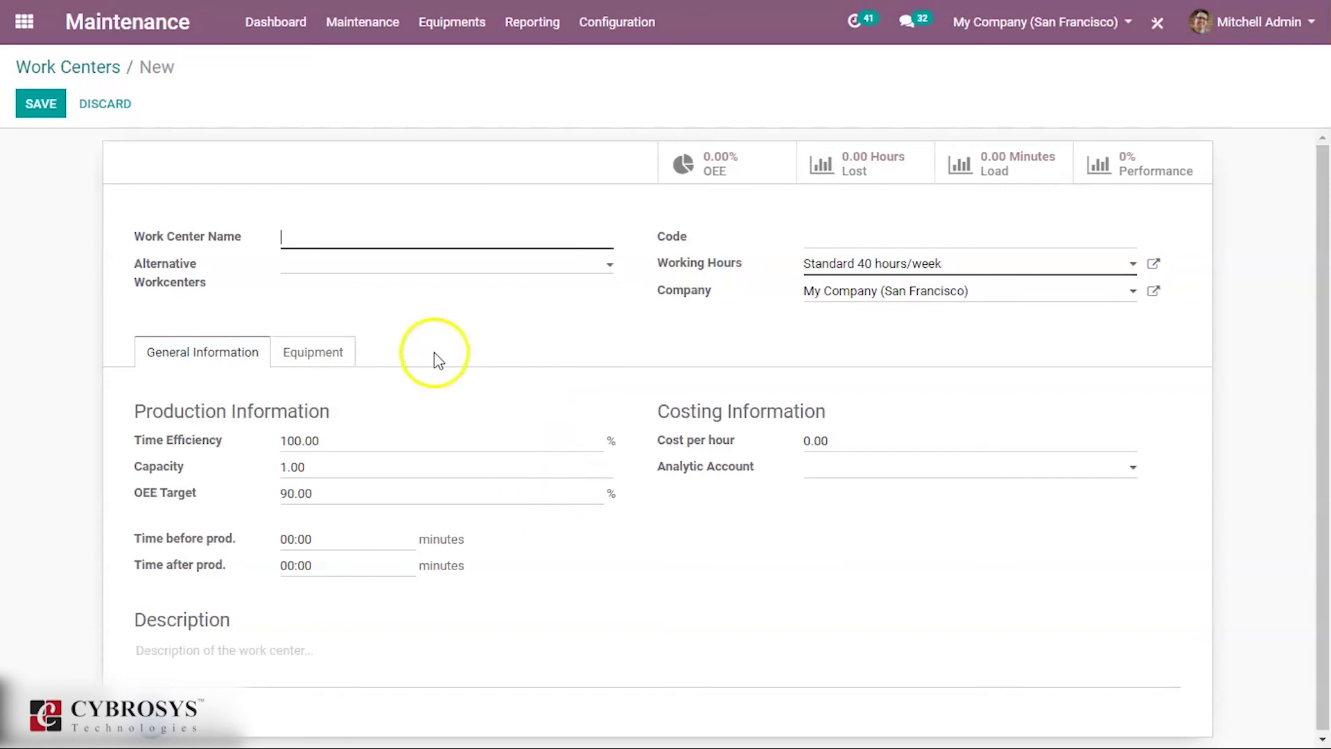
{"action": "left_click", "coordinate": [100, 69]}
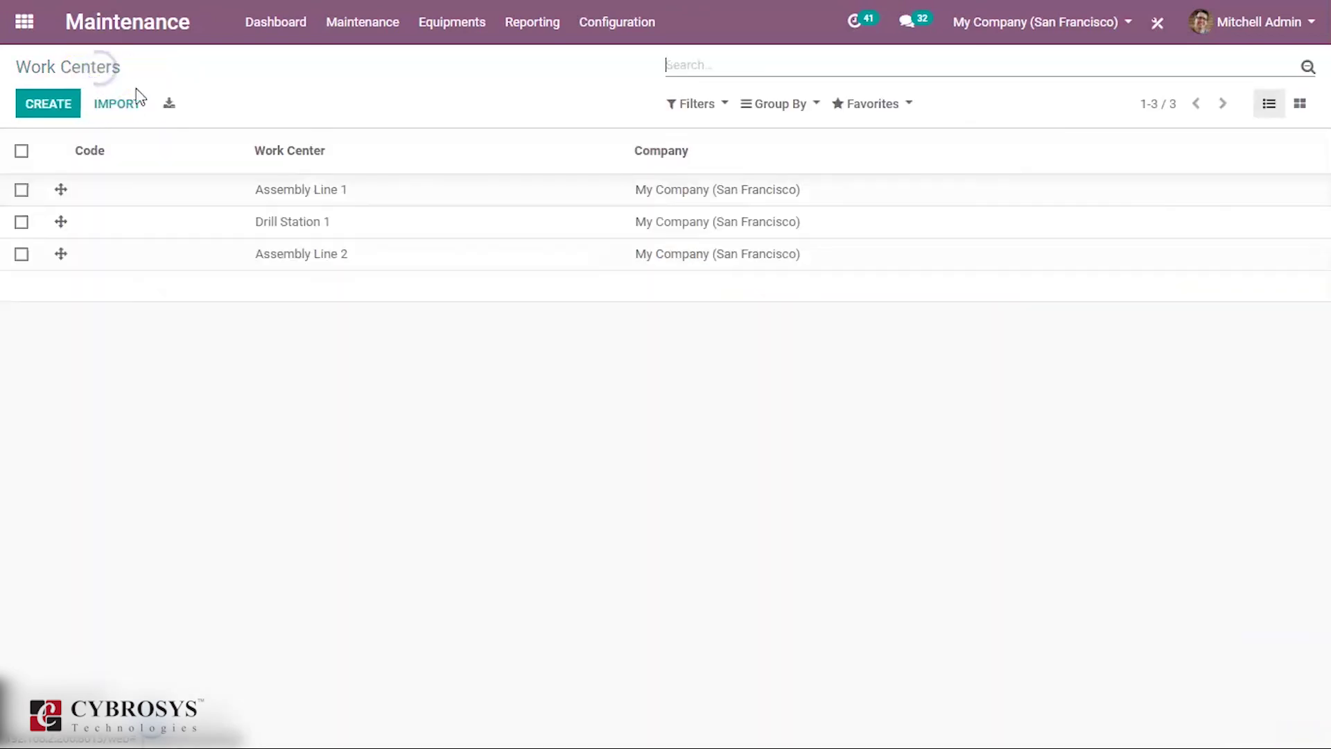
Add the Cutting blade equipment to the Assembly Line 1 work center and save the work center.
{"action": "left_click", "coordinate": [243, 190]}
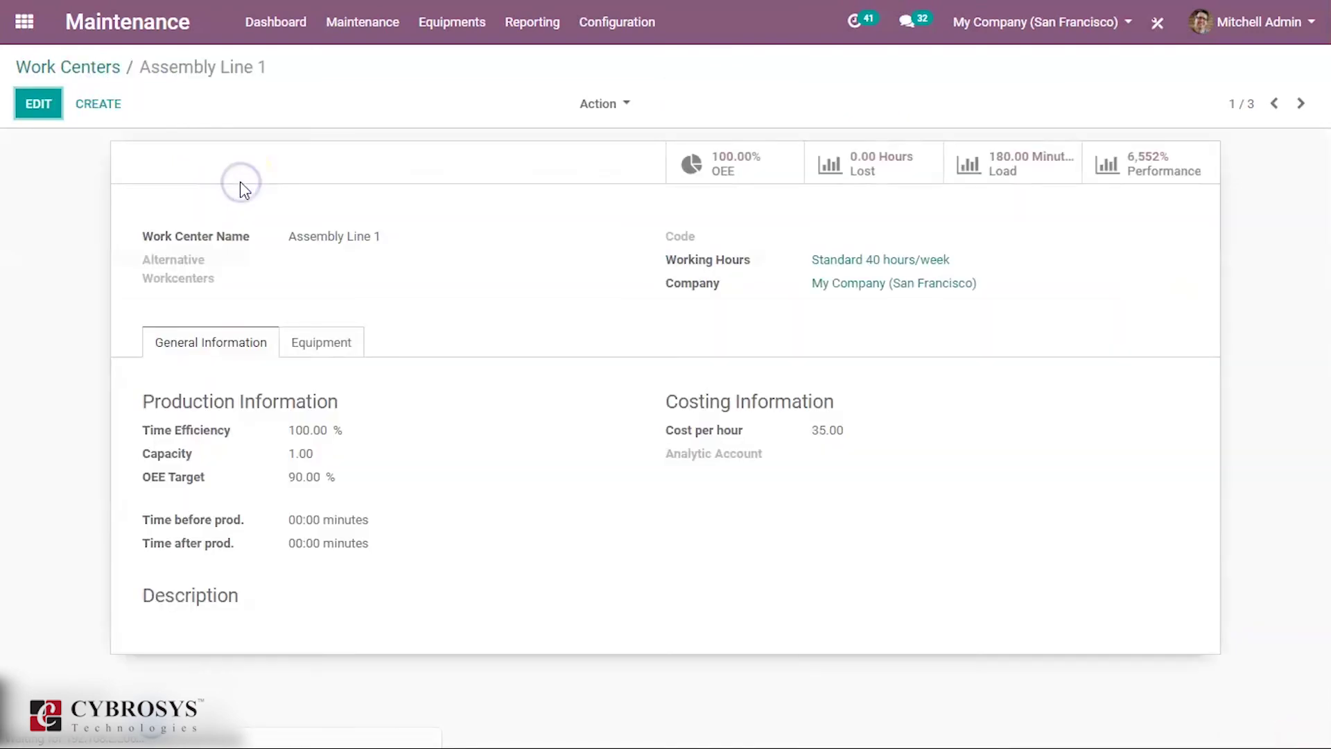
{"action": "left_click", "coordinate": [37, 103]}
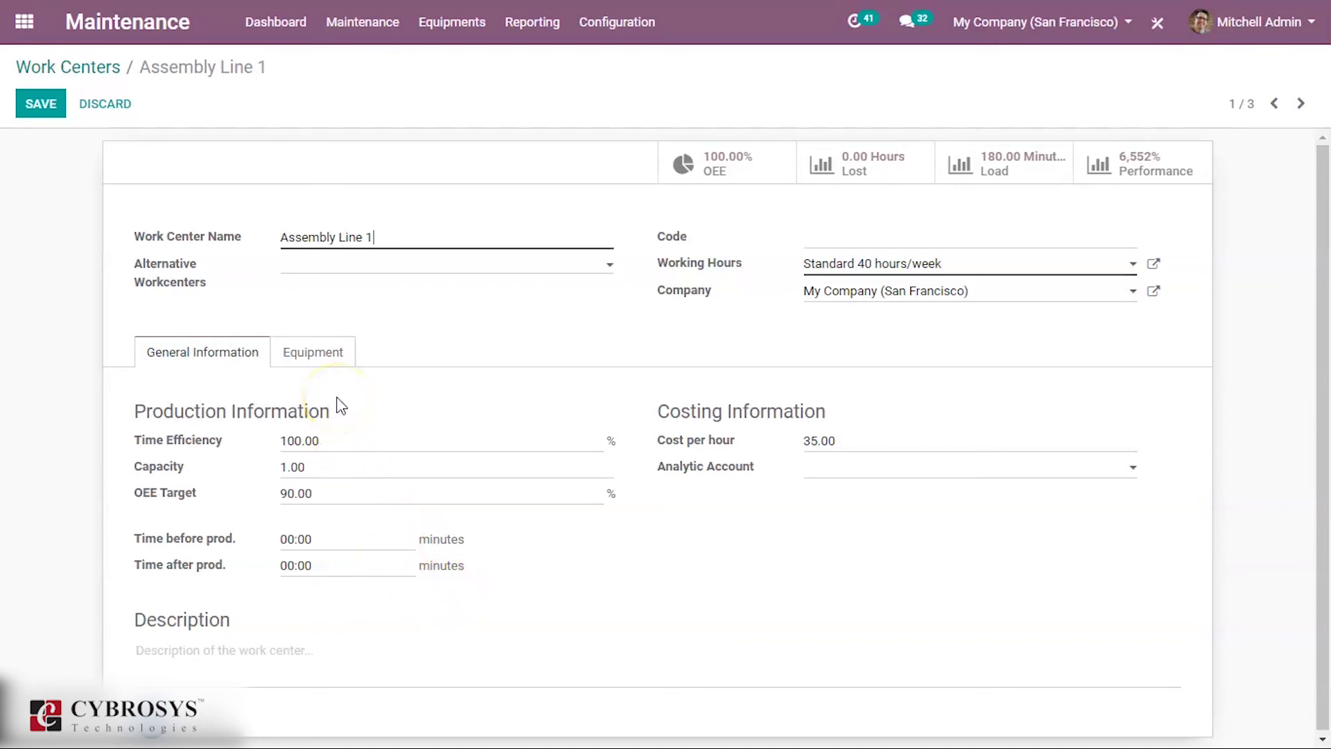
{"action": "left_click", "coordinate": [323, 362]}
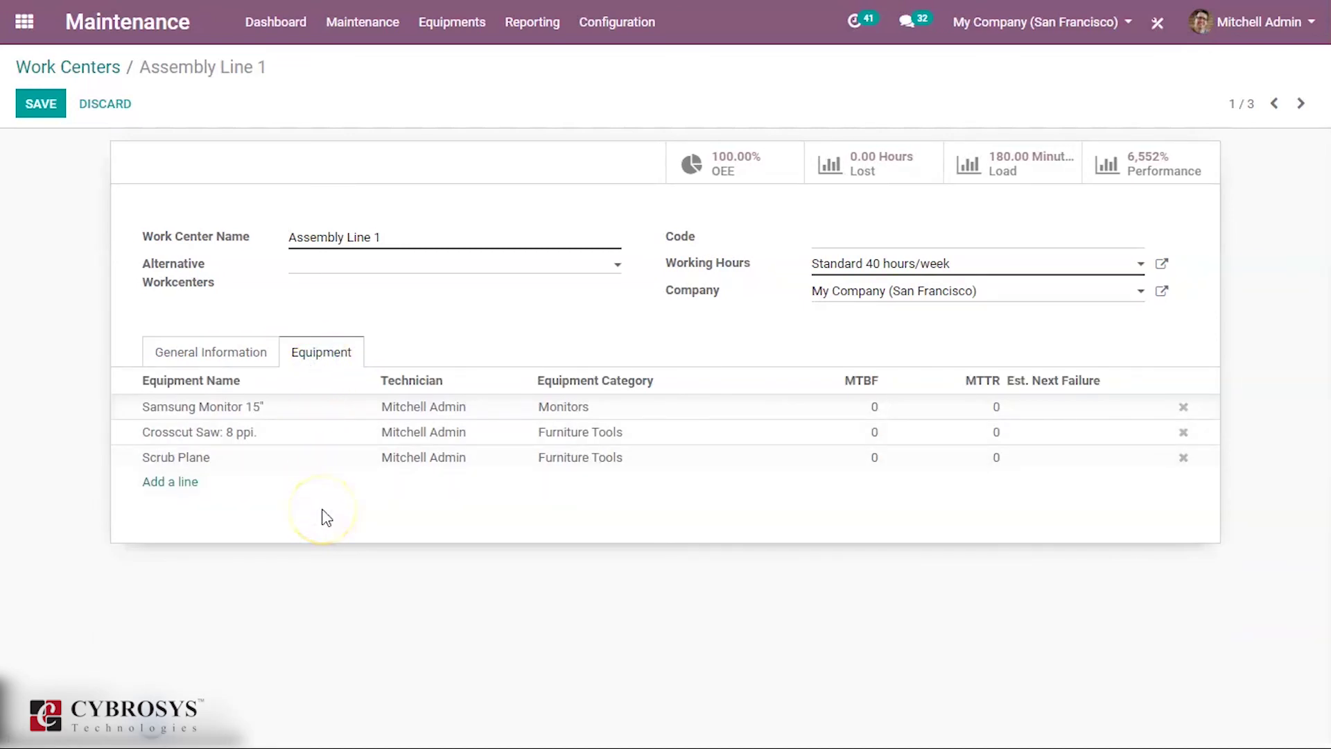
{"action": "left_click", "coordinate": [174, 483]}
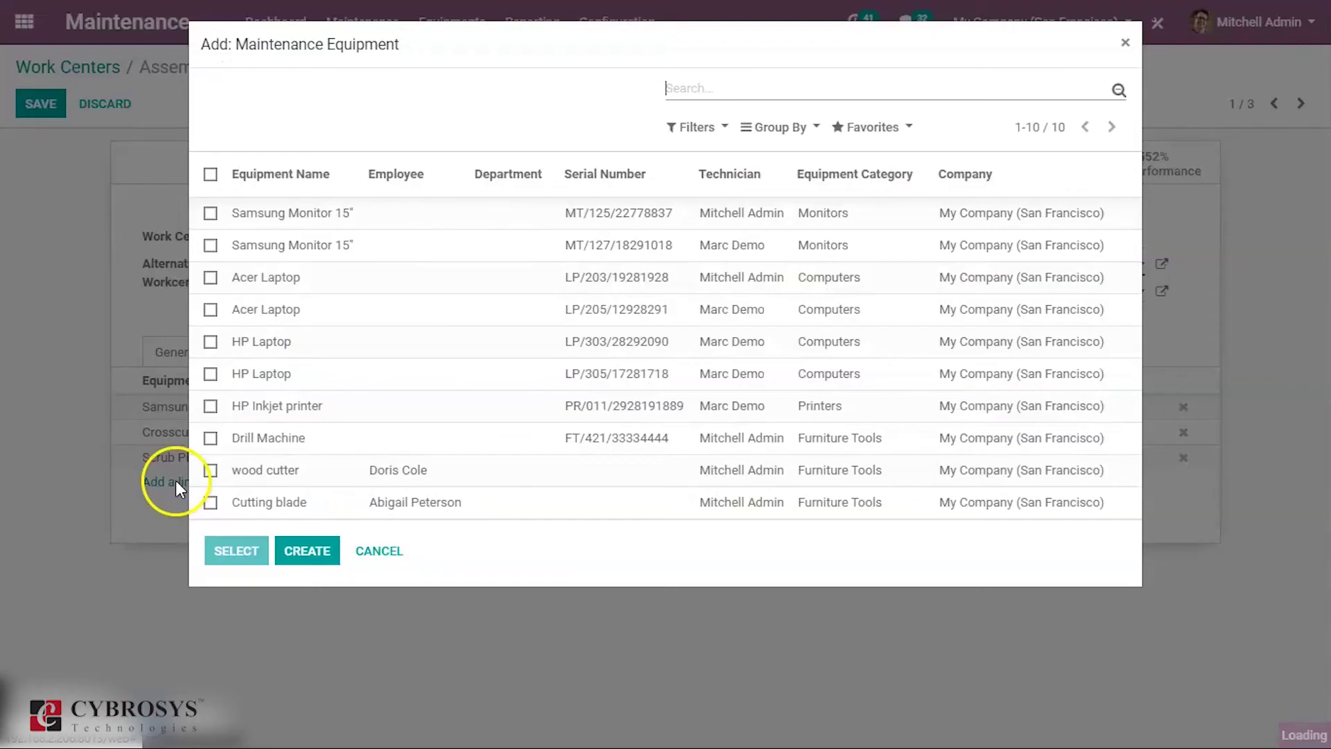
{"action": "left_click", "coordinate": [211, 501]}
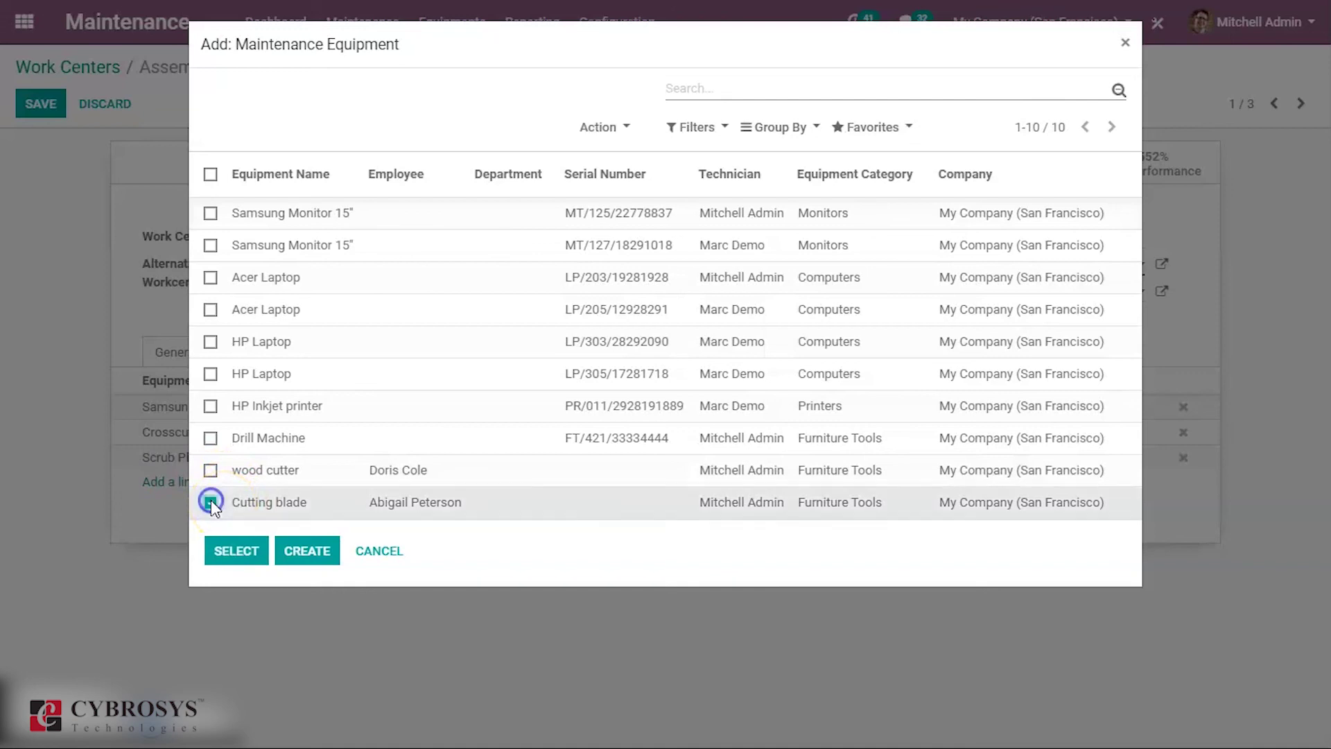
{"action": "left_click", "coordinate": [232, 555]}
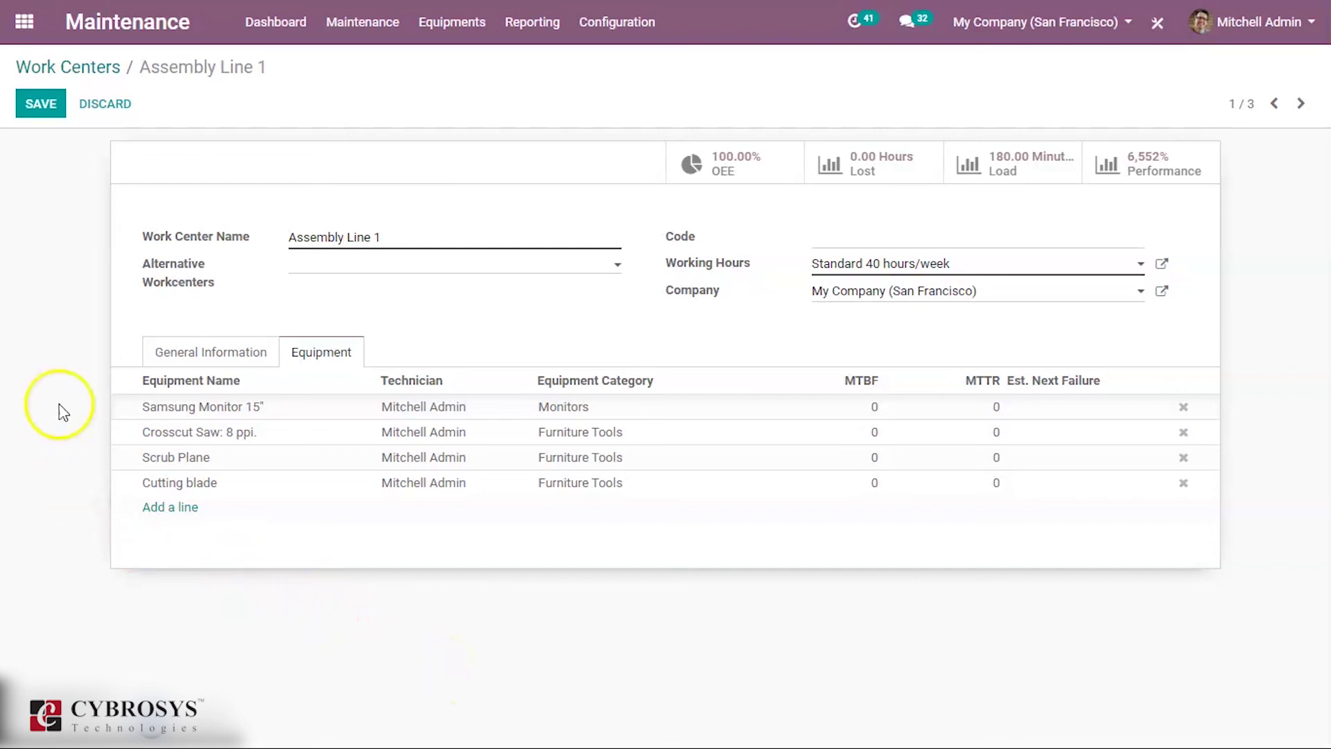
{"action": "left_click", "coordinate": [42, 105]}
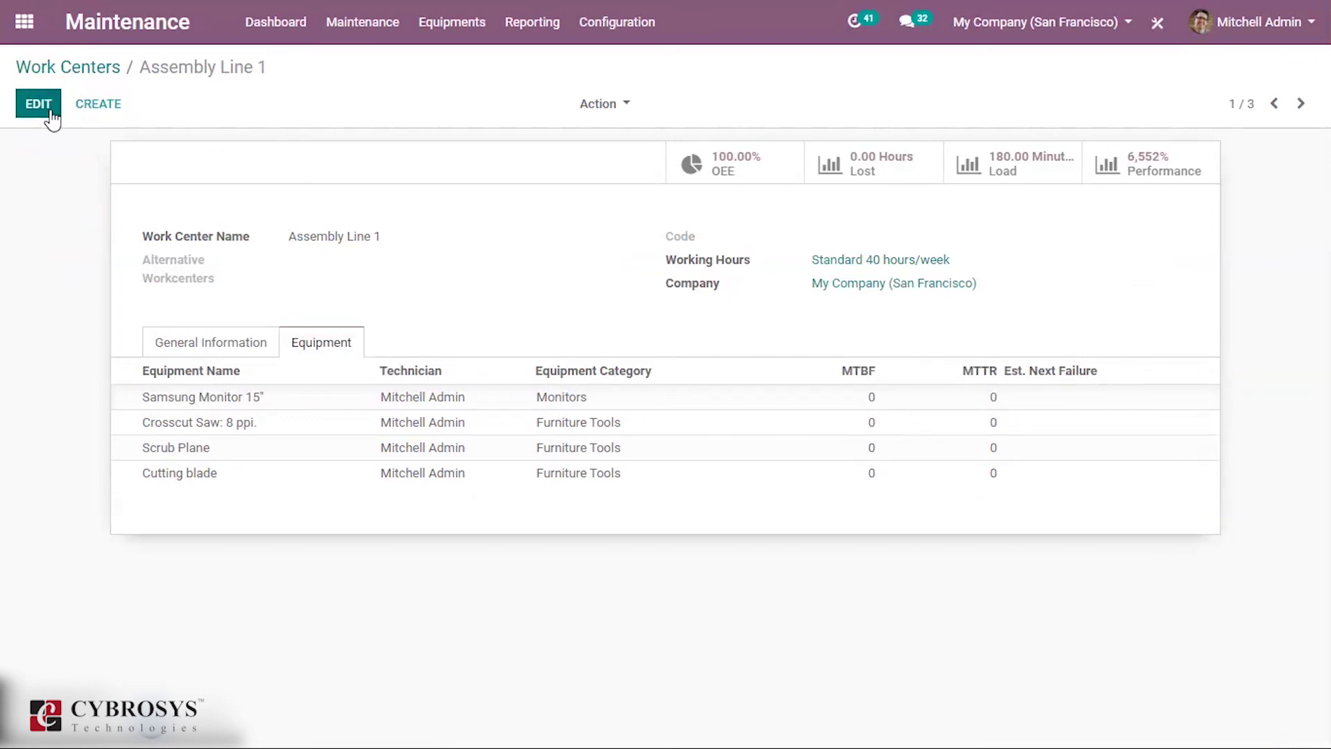
Leave the Assembly Line 1 work center and view the maintenance requests report.
{"action": "left_click", "coordinate": [83, 75]}
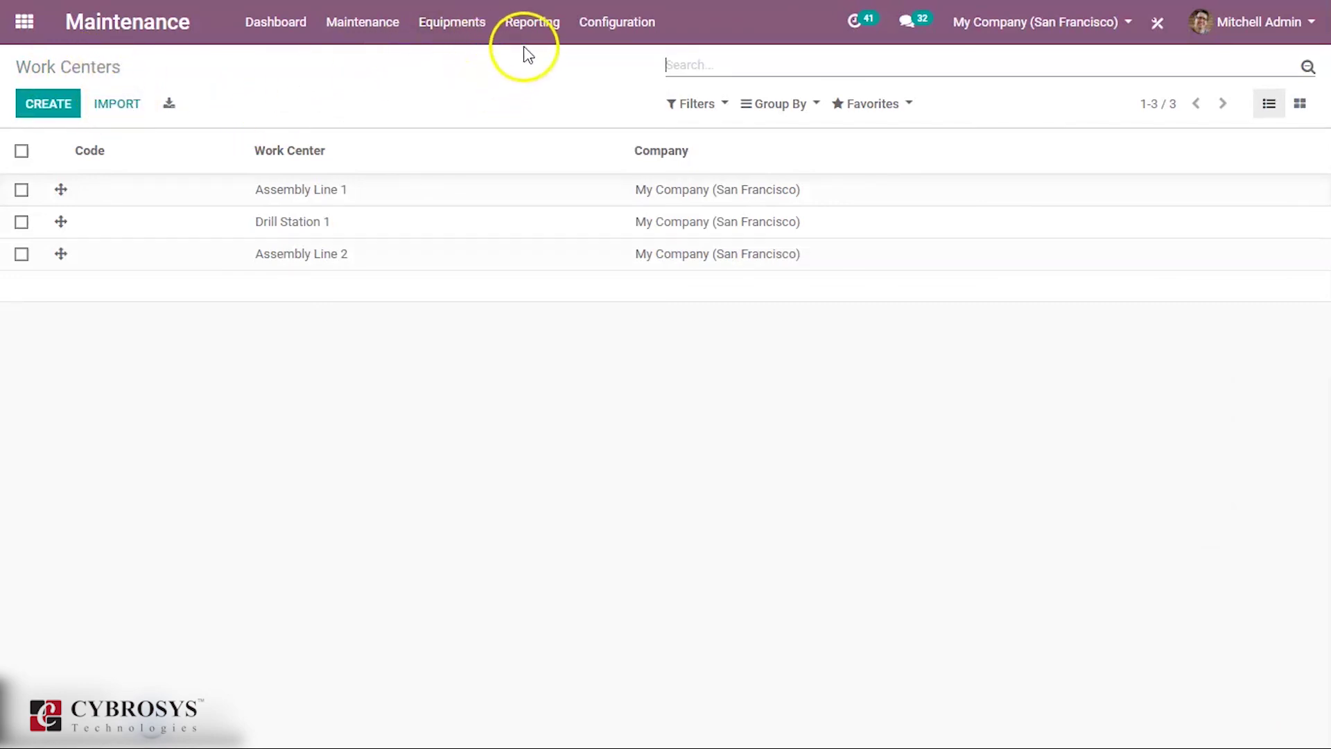
{"action": "left_click", "coordinate": [531, 28]}
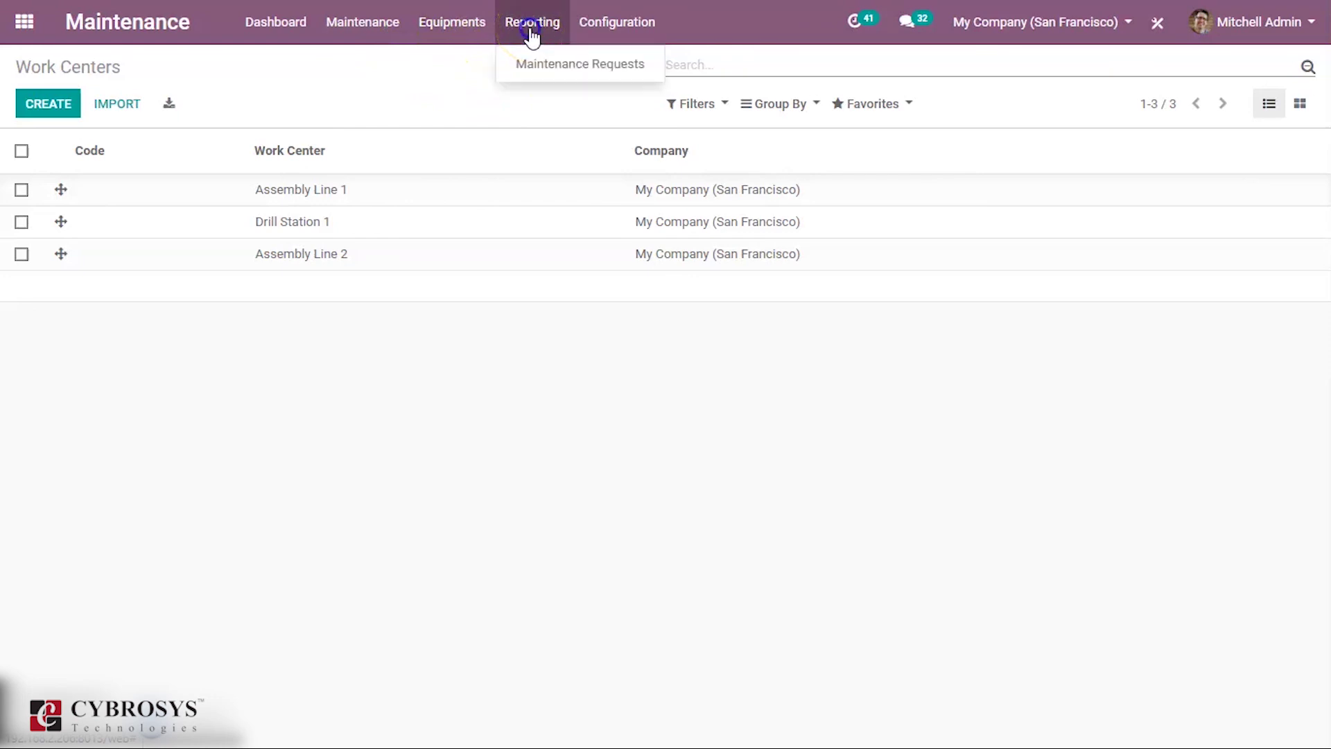
{"action": "left_click", "coordinate": [535, 62]}
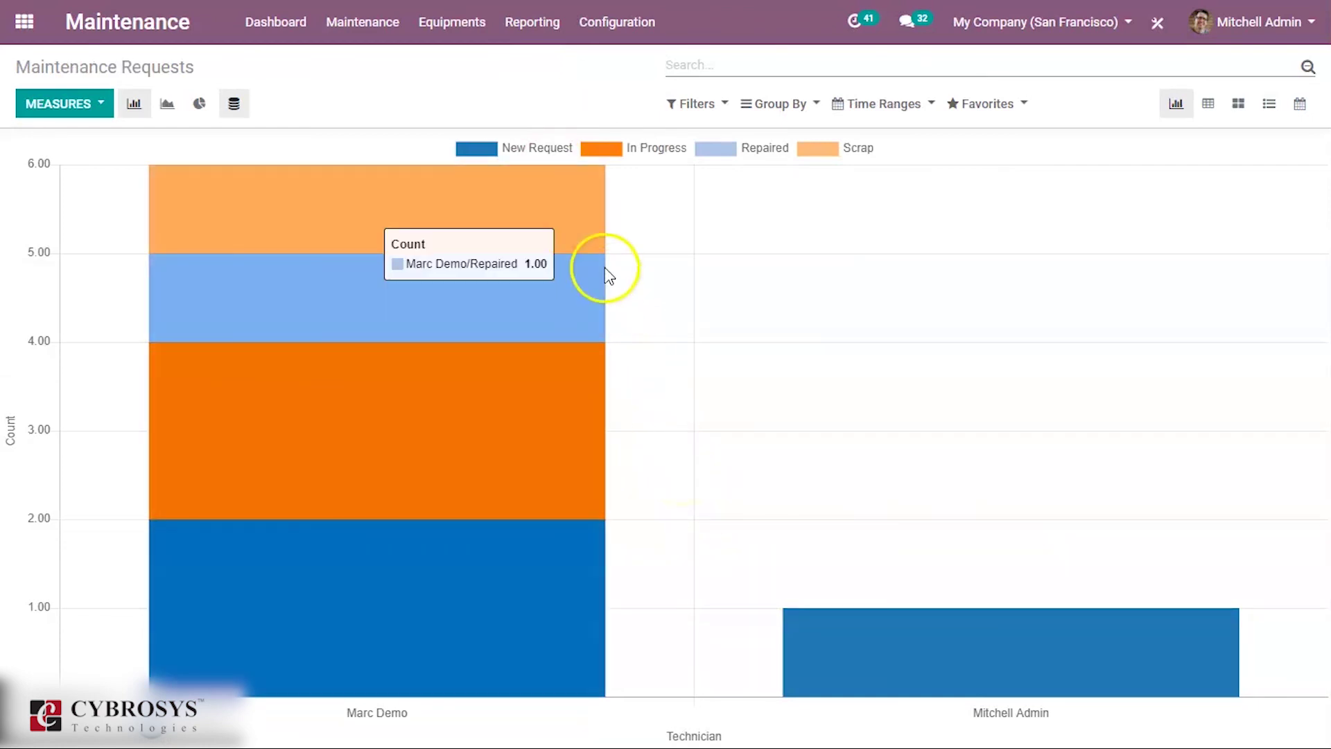
Open the Furniture Tools equipment category in edit mode and view the equipment belonging to it.
{"action": "left_click", "coordinate": [608, 25]}
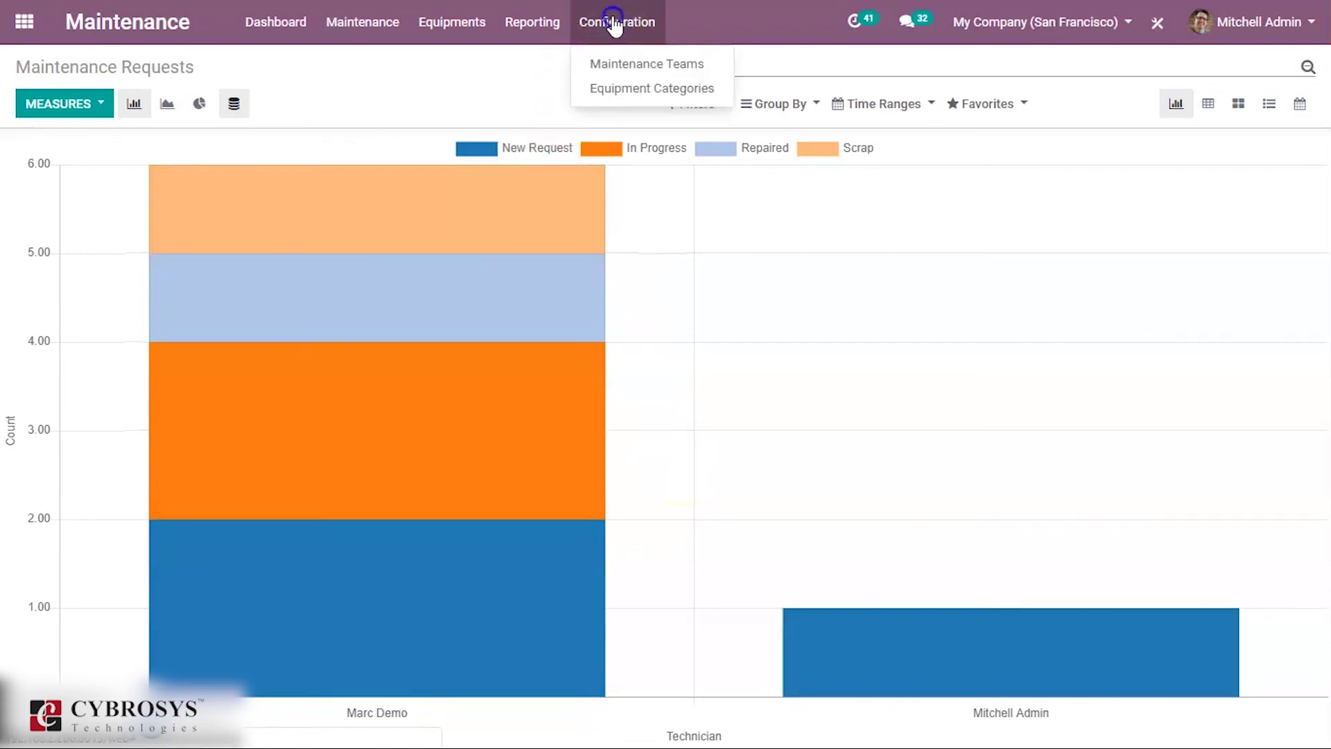
{"action": "left_click", "coordinate": [621, 92]}
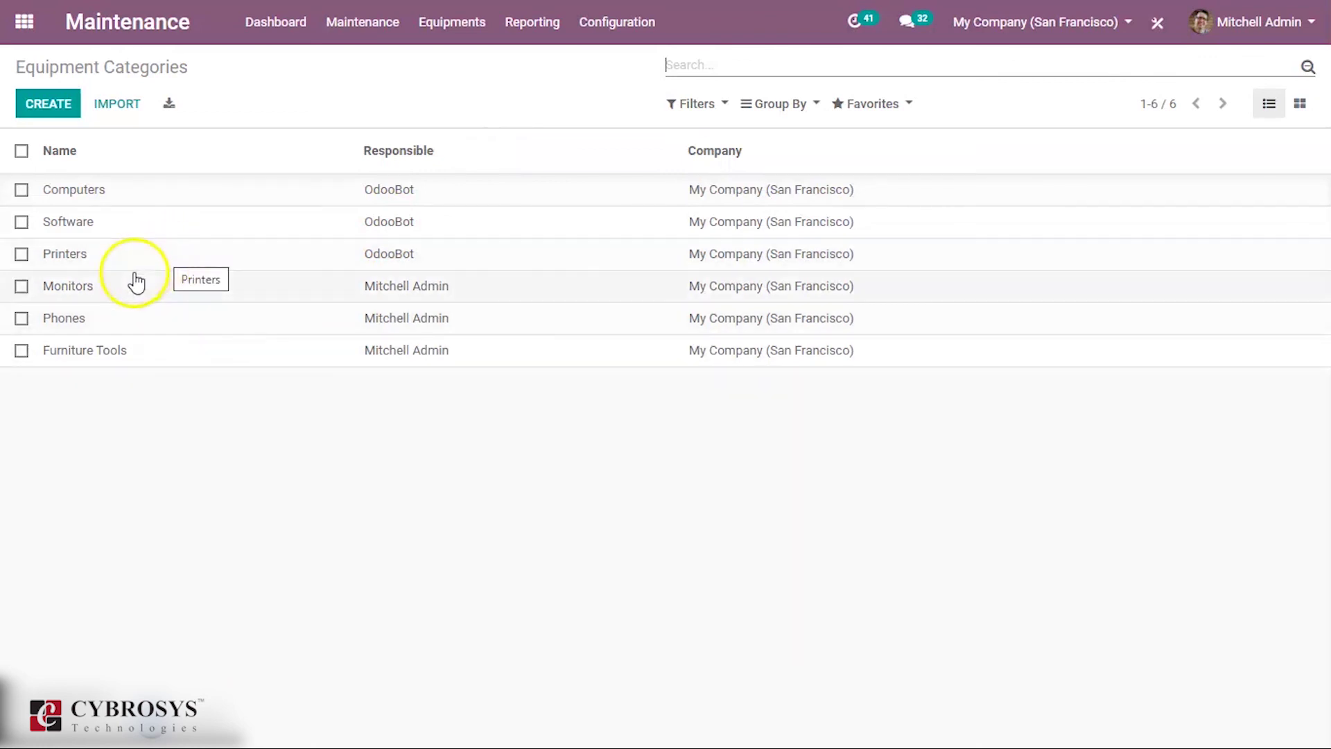
{"action": "left_click", "coordinate": [106, 351]}
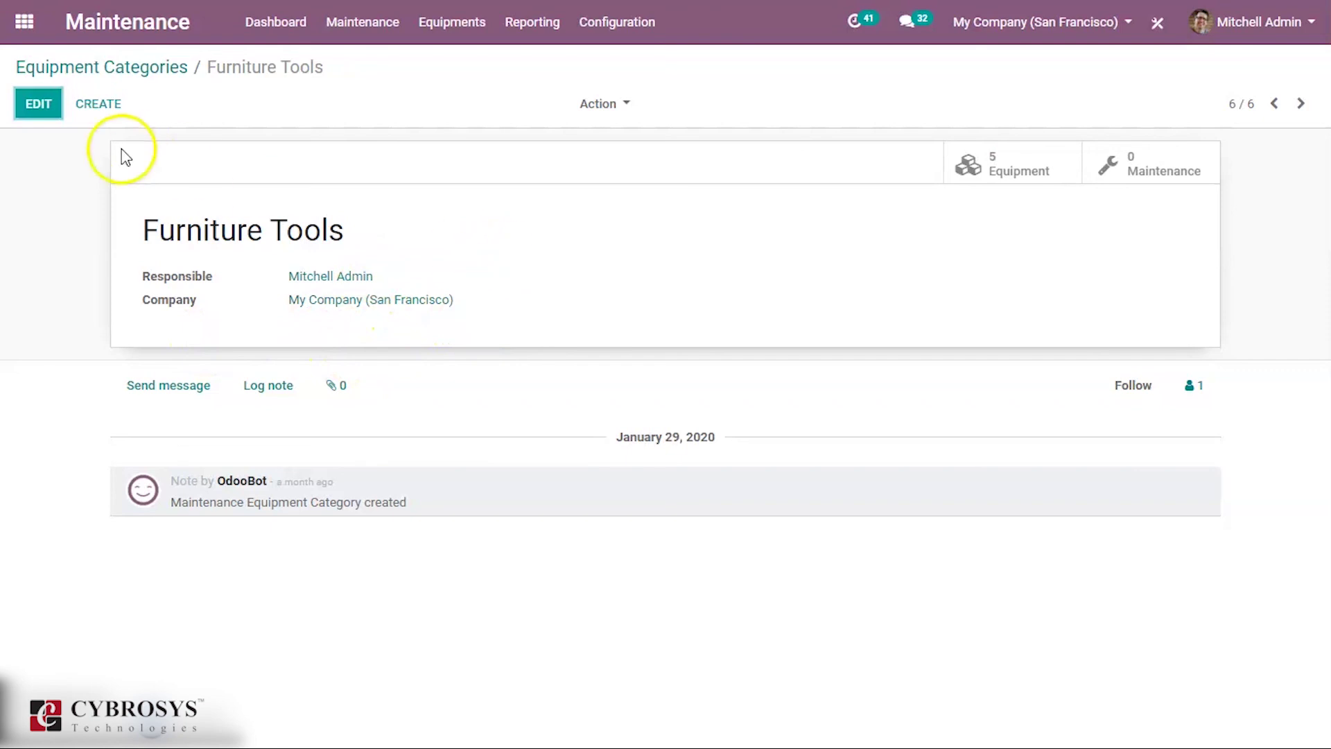
{"action": "left_click", "coordinate": [39, 105]}
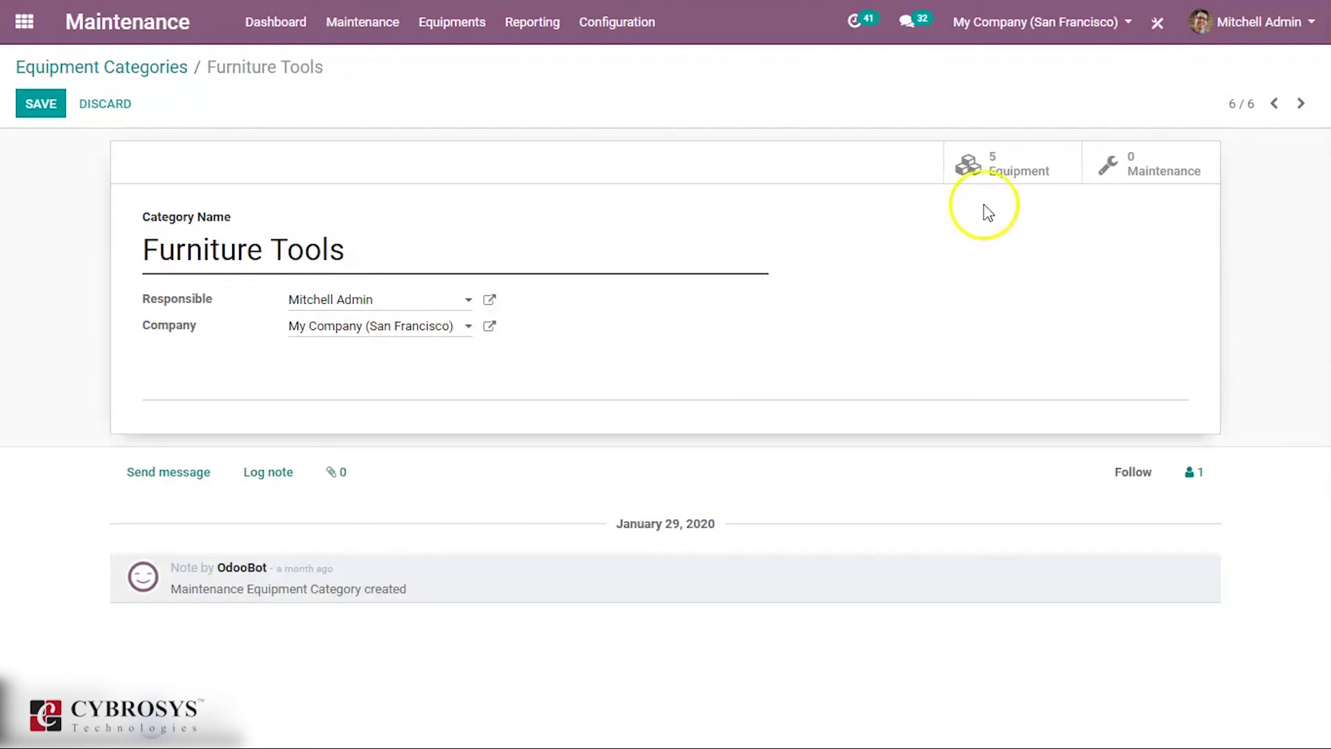
{"action": "left_click", "coordinate": [1000, 174]}
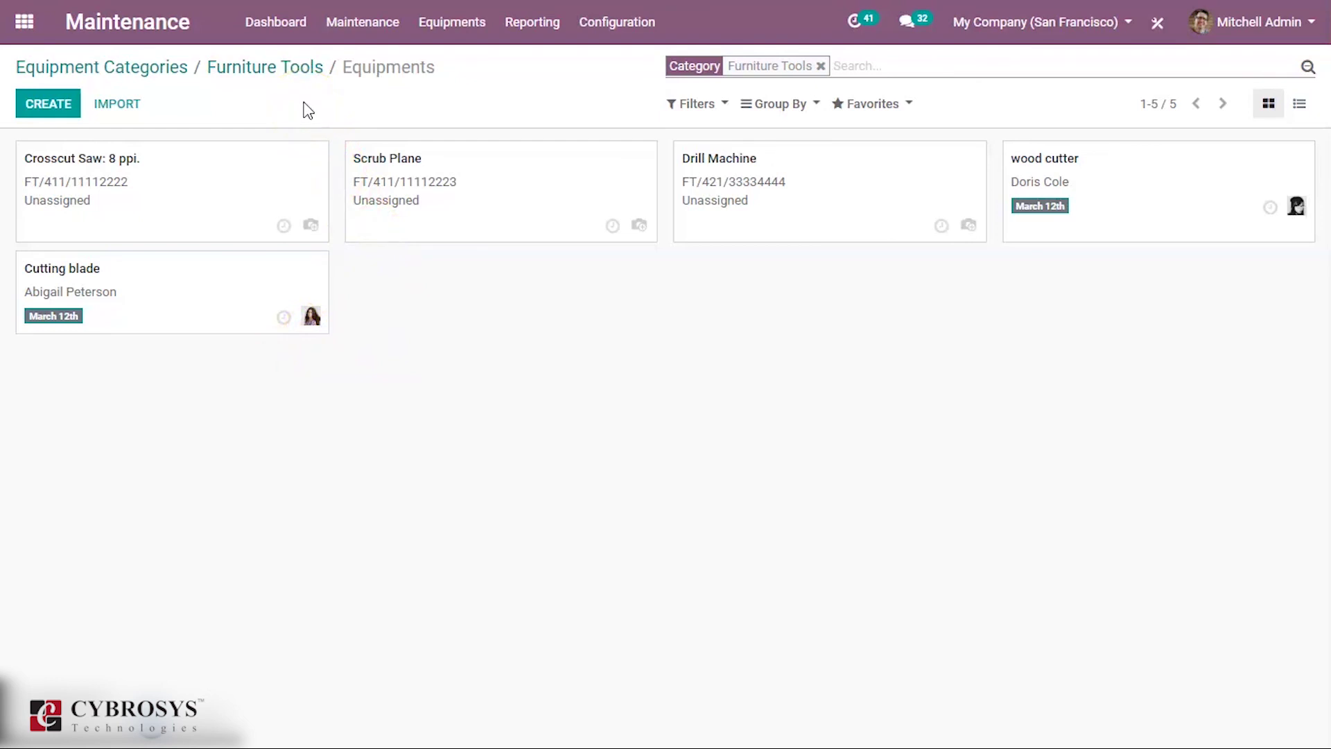
Return from the Furniture Tools equipment to the equipment categories list and go to the maintenance teams dashboard.
{"action": "left_click", "coordinate": [287, 71]}
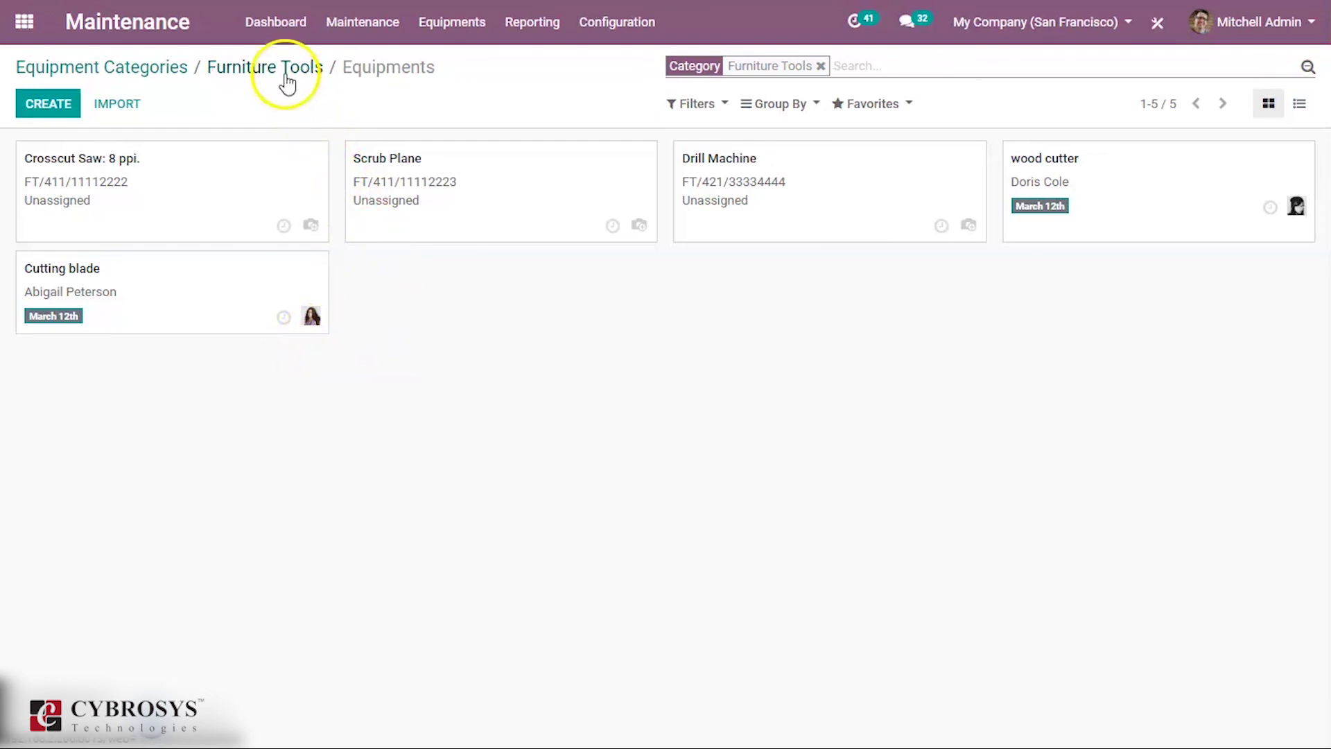
{"action": "left_click", "coordinate": [171, 66]}
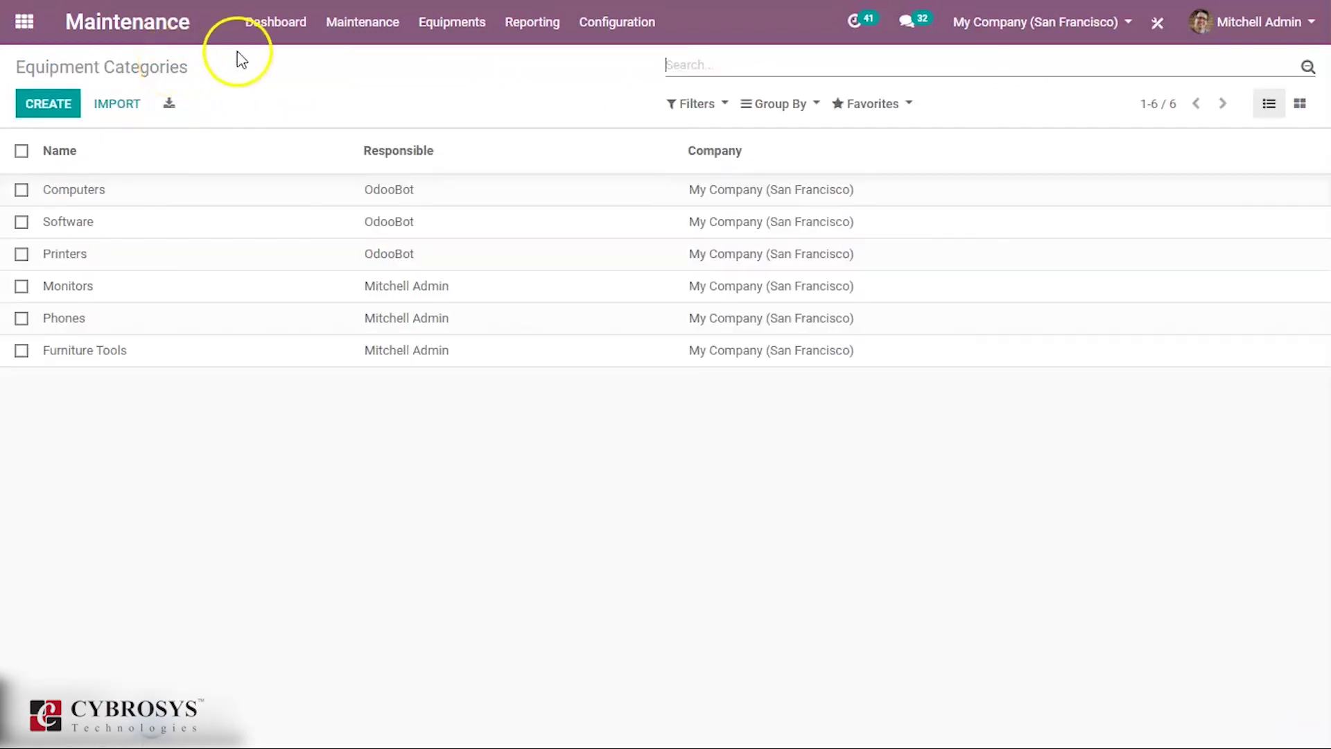
{"action": "left_click", "coordinate": [269, 34]}
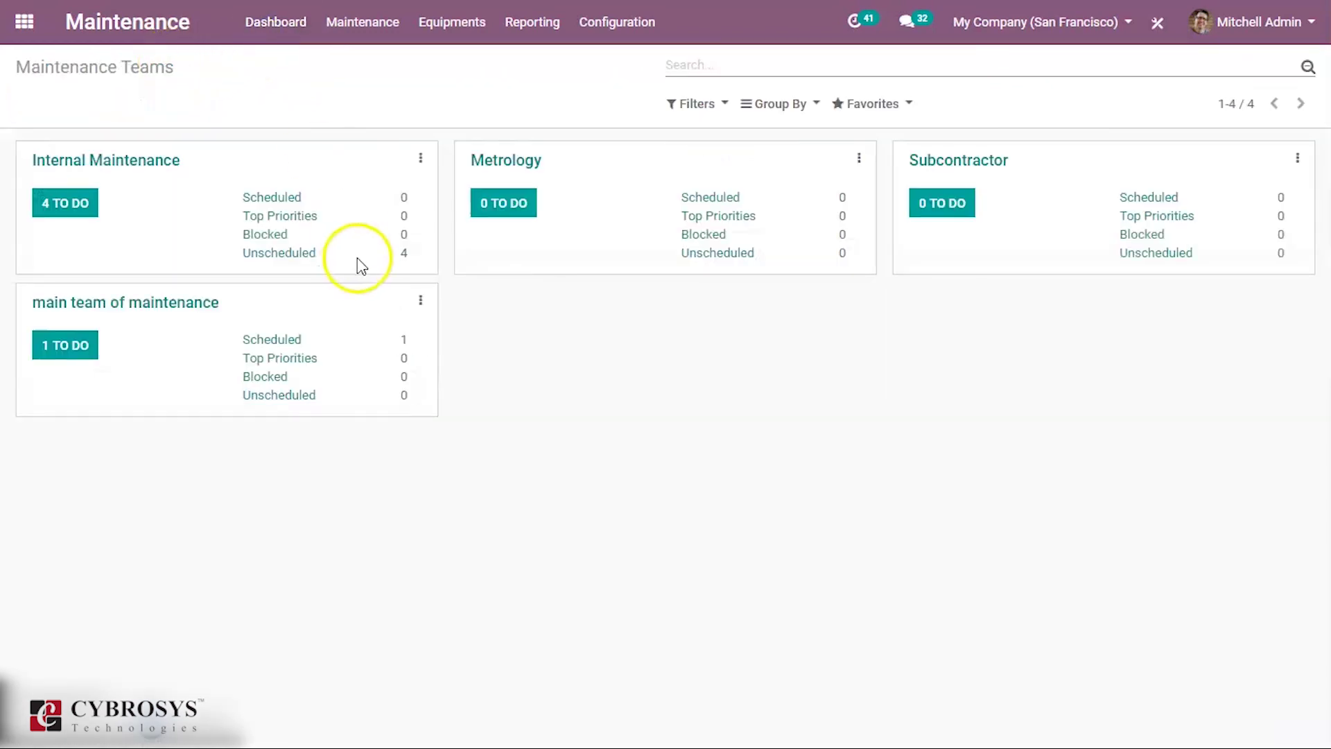